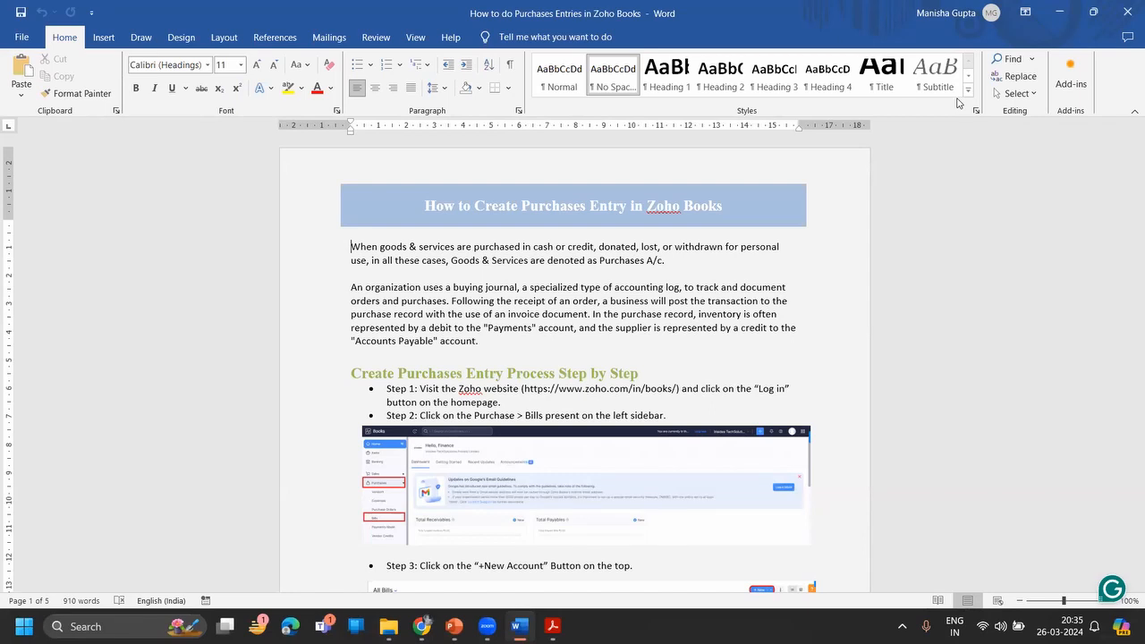
- Switch from the Word purchases guide to the Zoho Books dashboard in Chrome
key(alt+Tab)
key(alt+Tab)
key(alt+Tab)
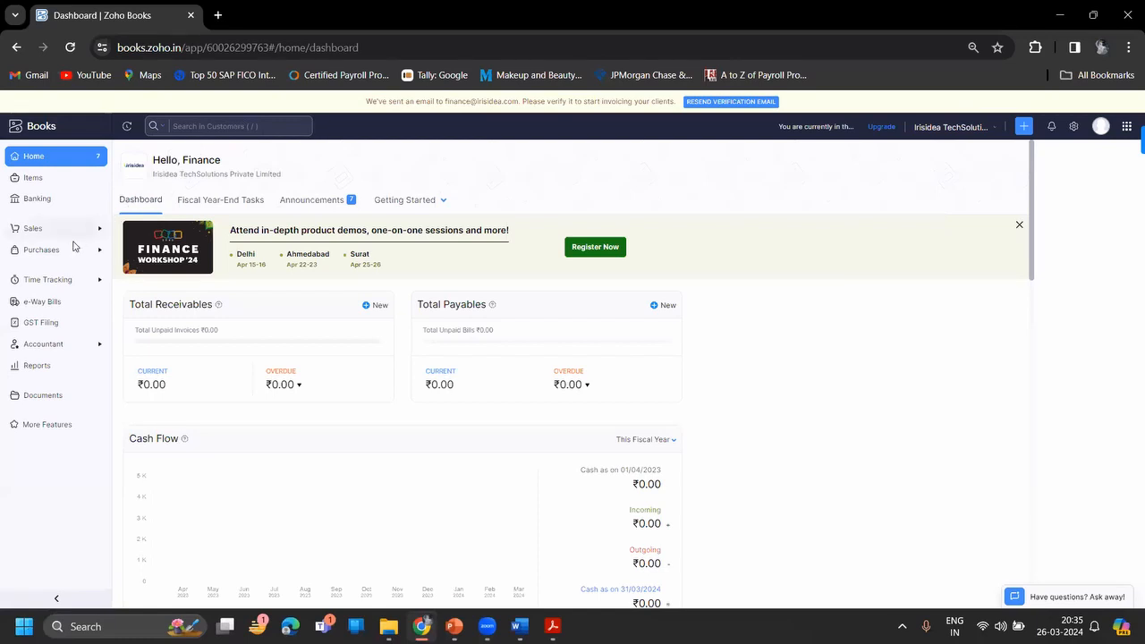
- Start a new bill under Purchases > Bills with WZX LTD as the vendor
click(85, 249)
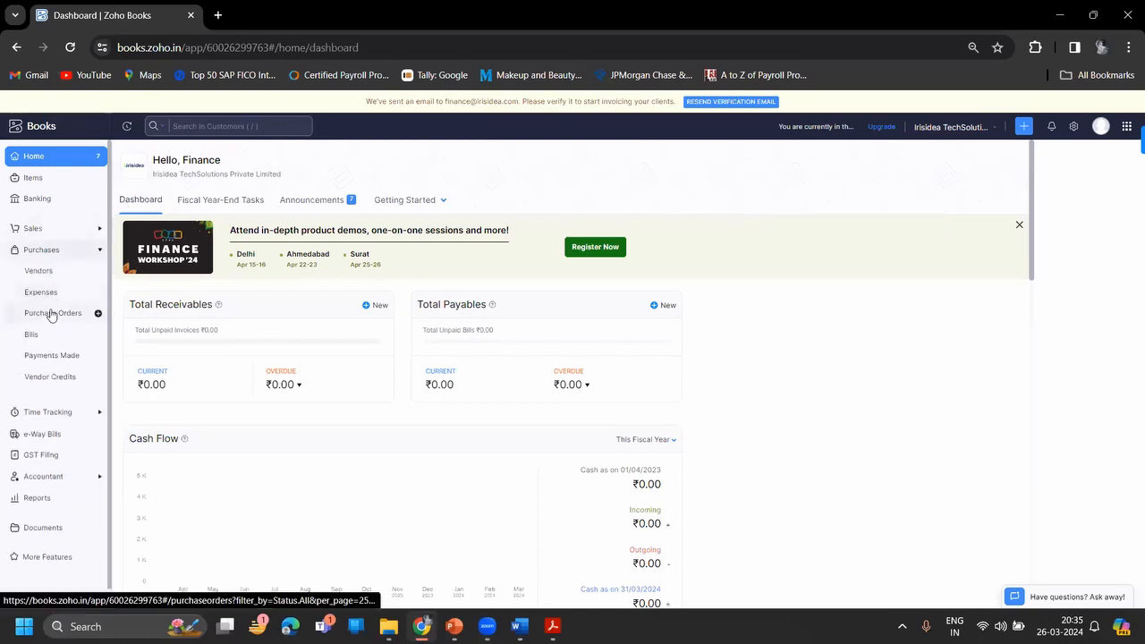
click(31, 343)
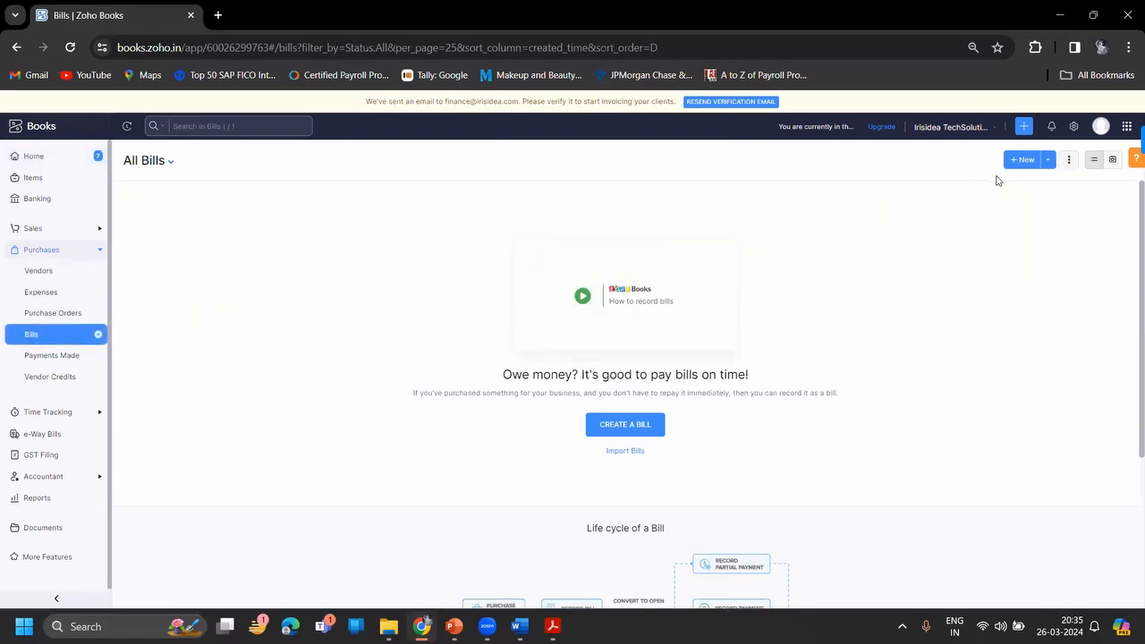
click(1024, 161)
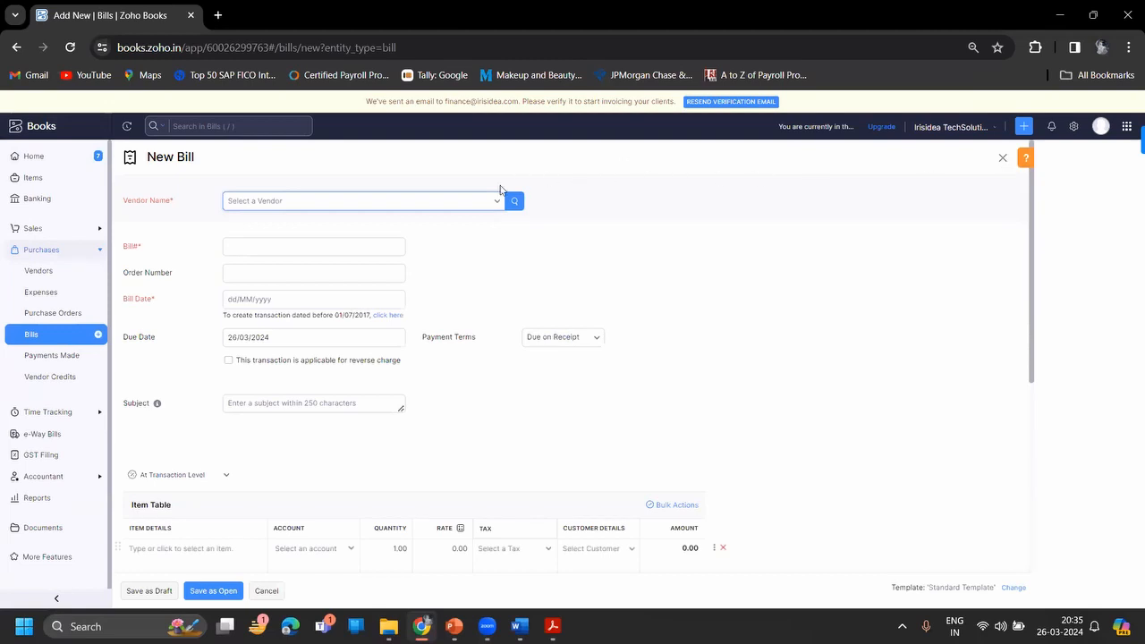
click(474, 205)
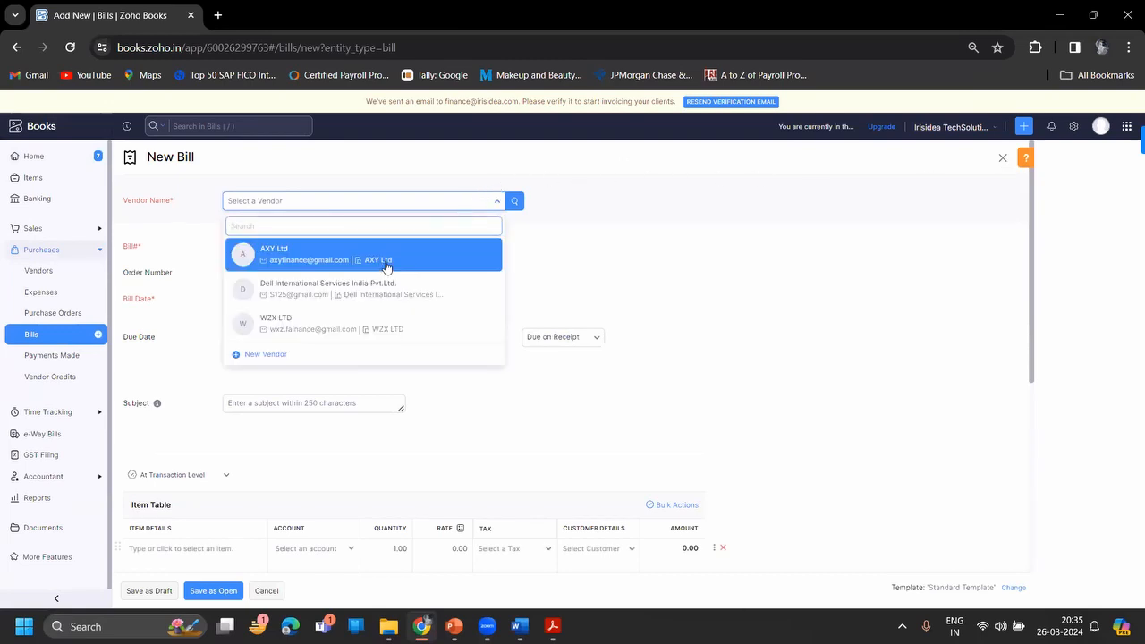
click(319, 329)
- Enter bill number 2023-24-MH-102 and bill date 26 March 2024
click(266, 354)
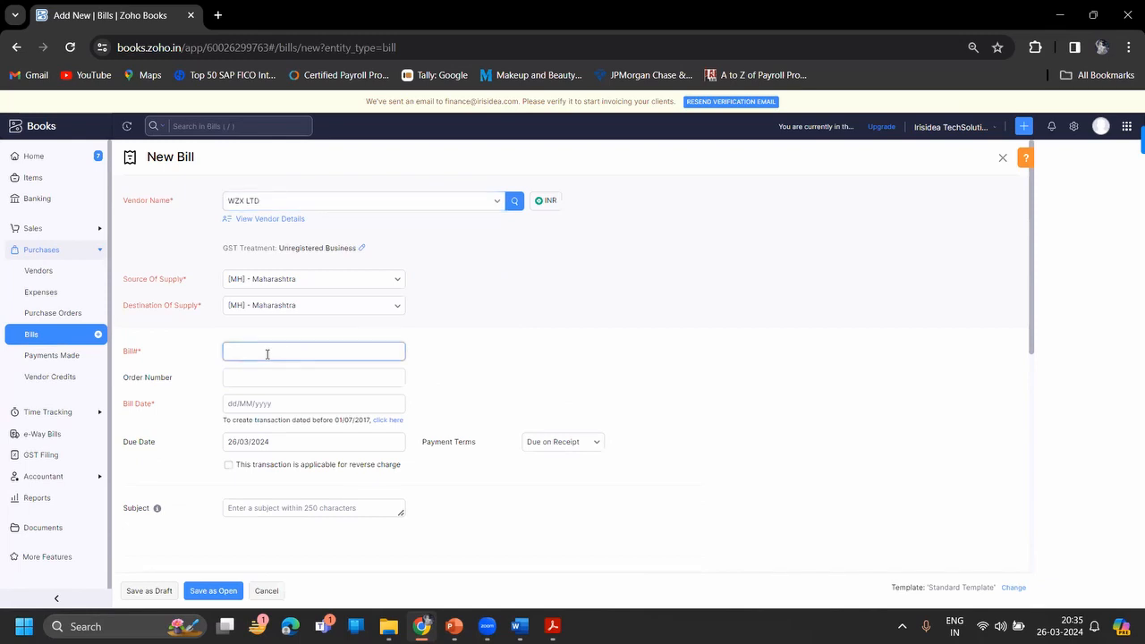
text(2024-23)
key(BackSpace)
key(BackSpace)
key(BackSpace)
key(BackSpace)
text(3-24-MH-102)
click(259, 401)
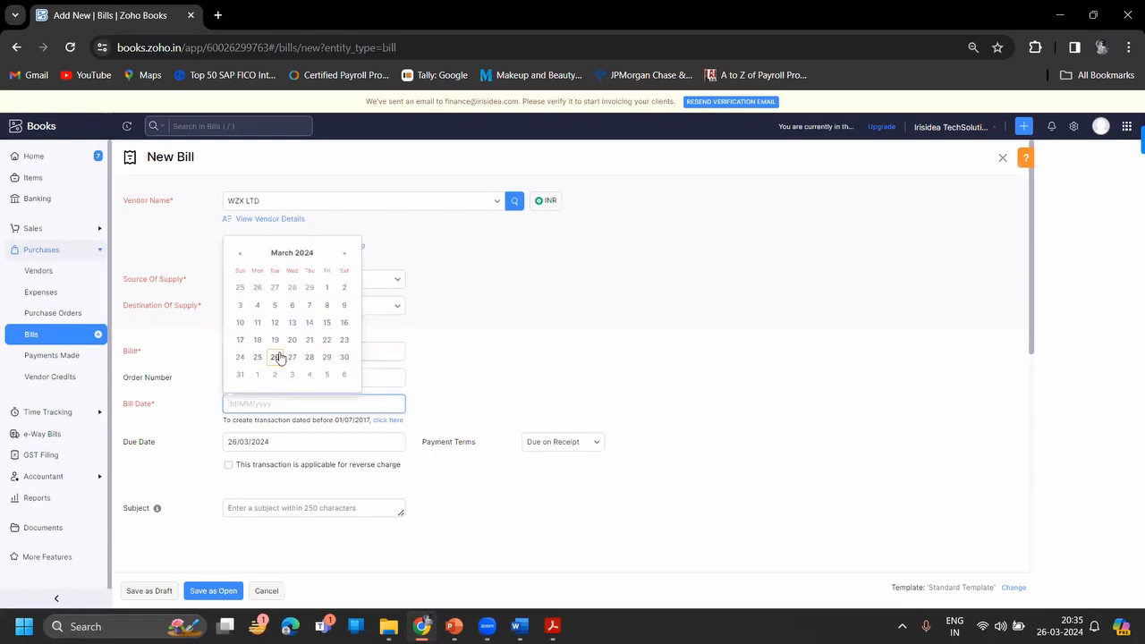
click(277, 357)
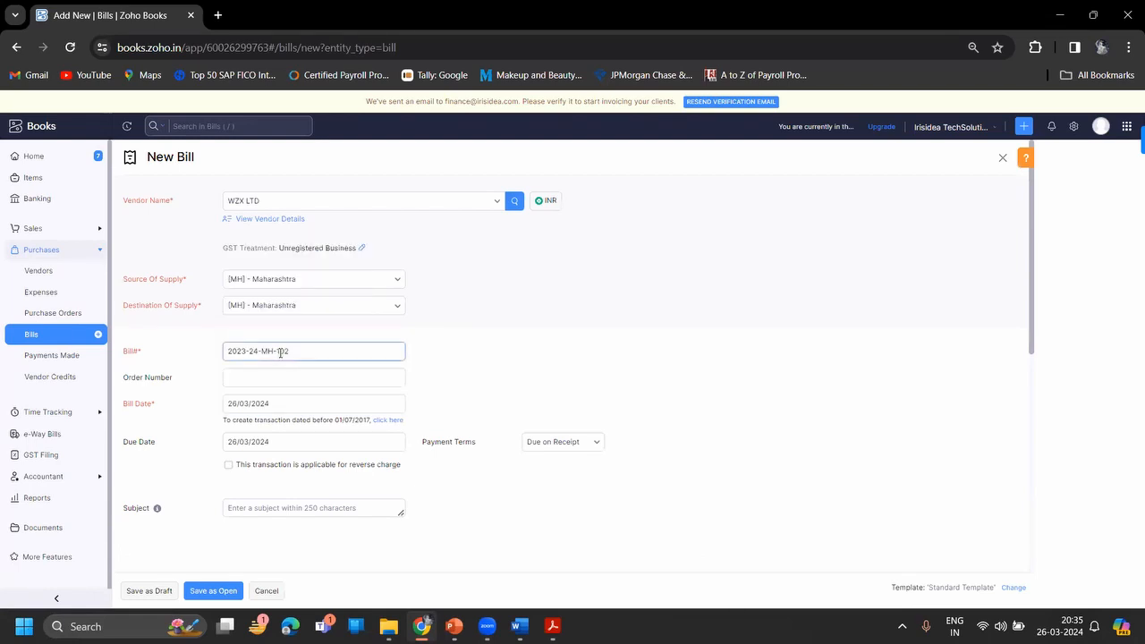
- Look over the payment terms choices, close the list, and scroll to the item table
click(572, 440)
scroll(602, 511, down, 1)
drag(601, 512, 619, 530)
click(634, 531)
scroll(634, 531, down, 1)
scroll(632, 530, down, 3)
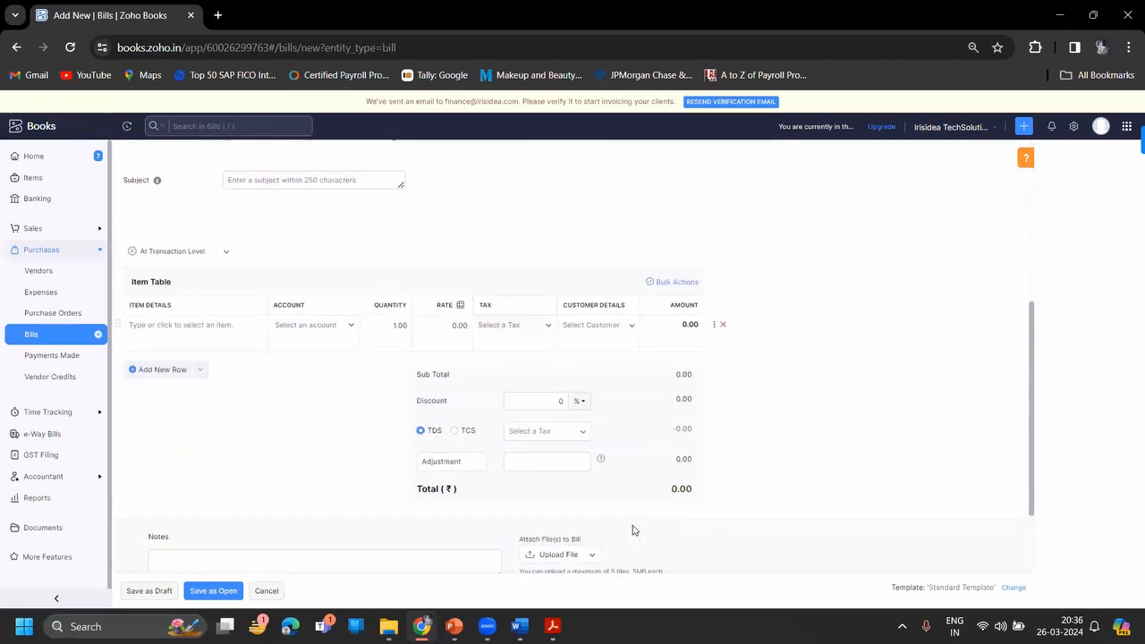
- Begin a new service item named Software Services with SAC code 998313
click(185, 335)
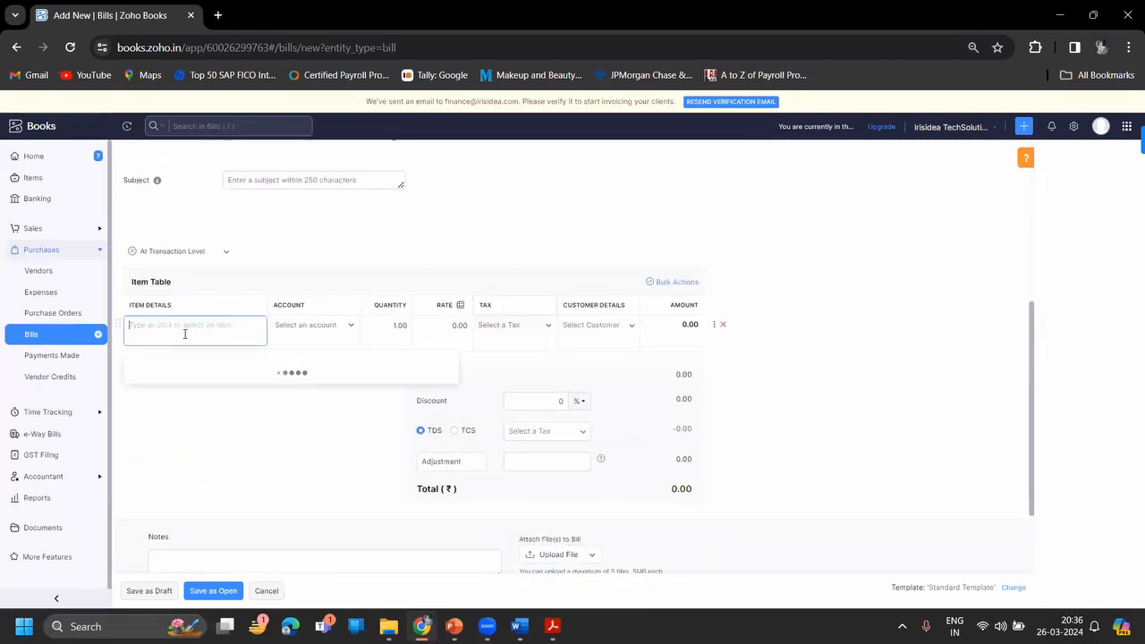
click(171, 467)
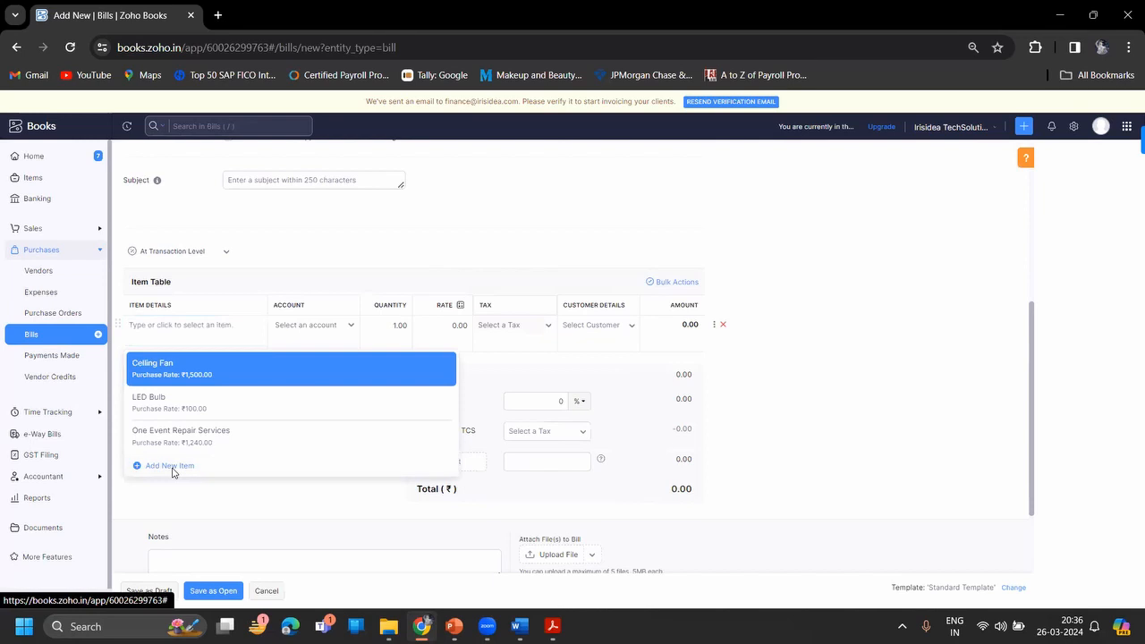
click(473, 141)
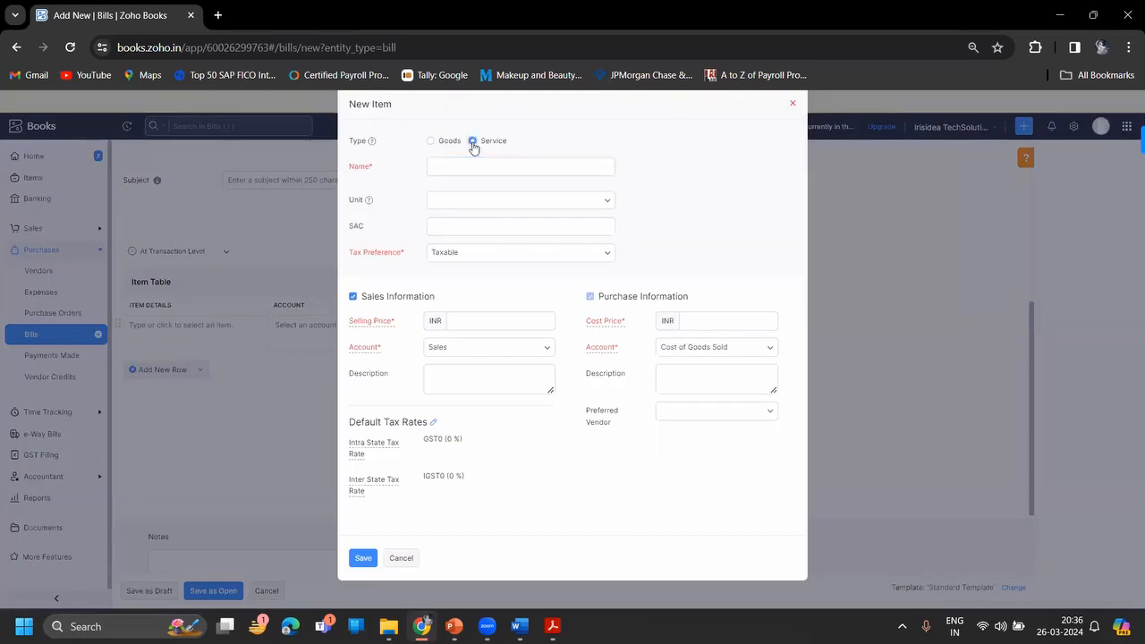
click(457, 166)
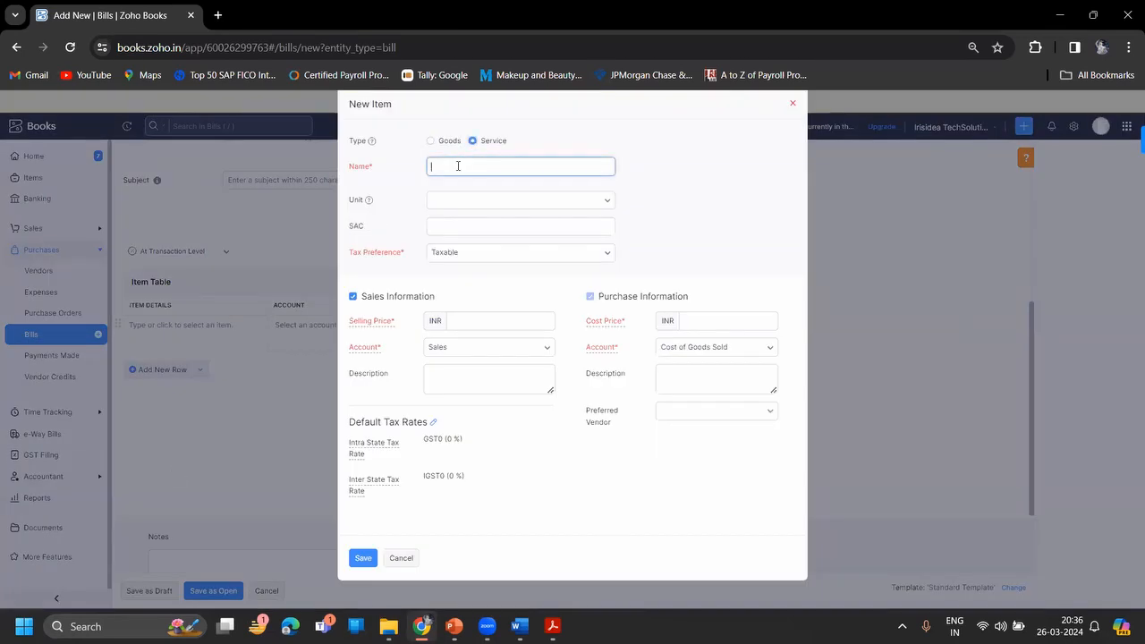
text(Software Services)
click(573, 225)
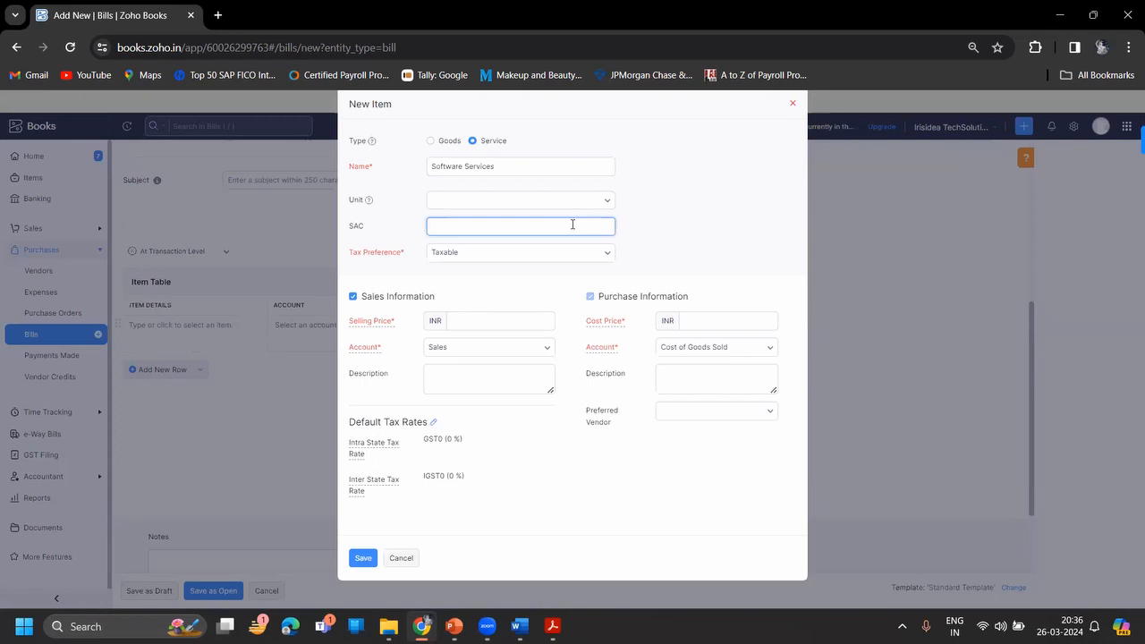
text(998313)
key(BackSpace)
text(4)
key(BackSpace)
text(3)
- Make the item purchase-only with cost price 10000 and GST18/IGST18 rates, then save it
click(354, 297)
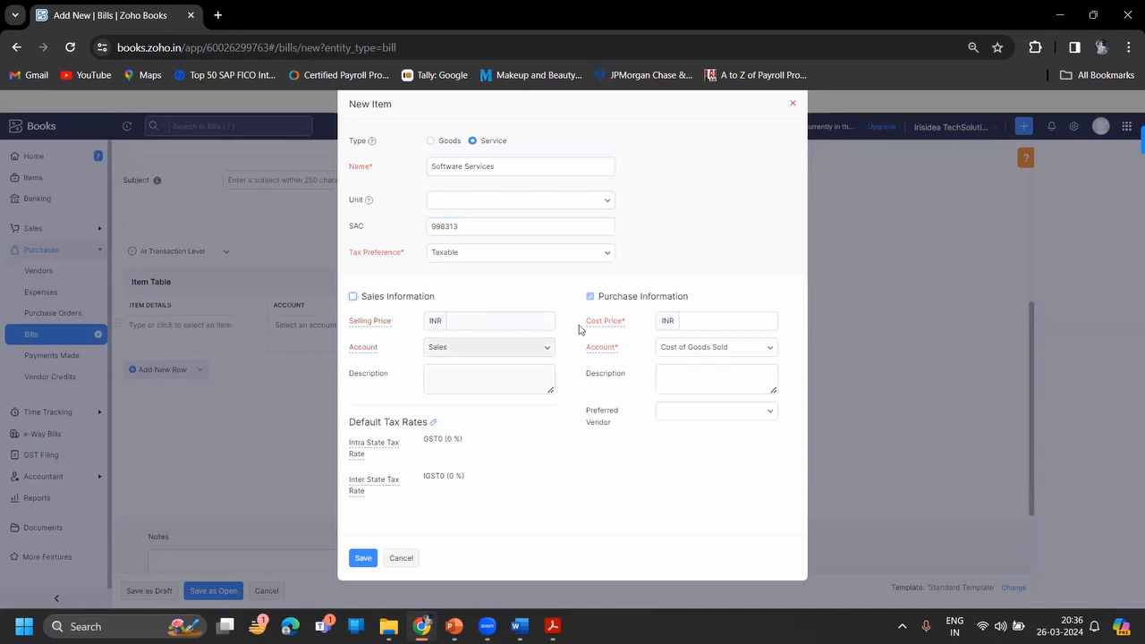
click(695, 316)
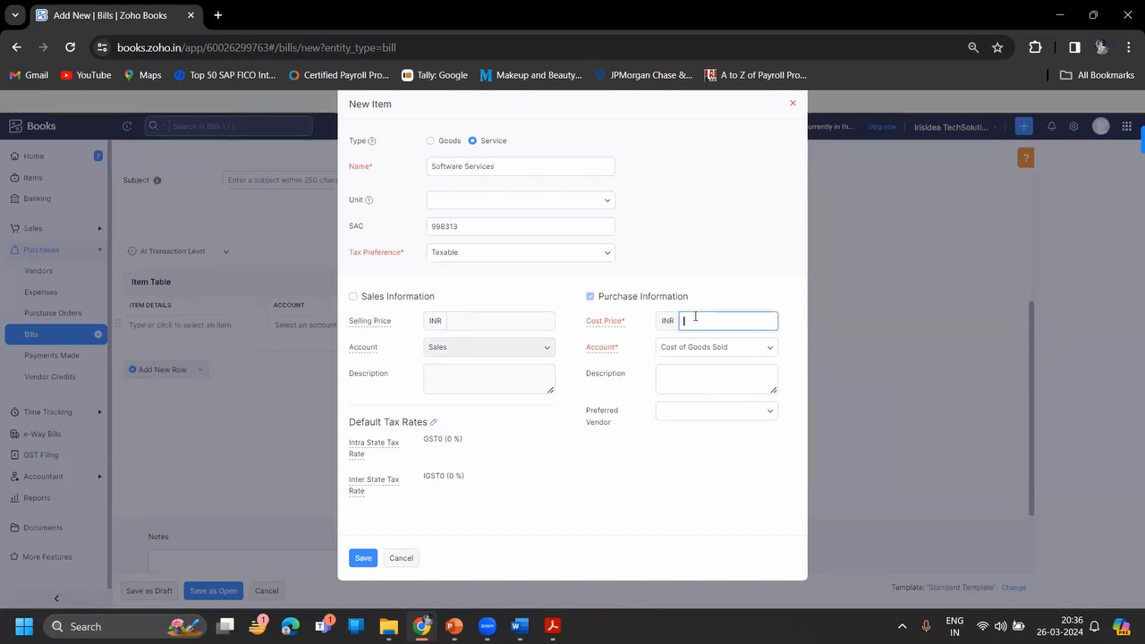
text(10000)
click(432, 422)
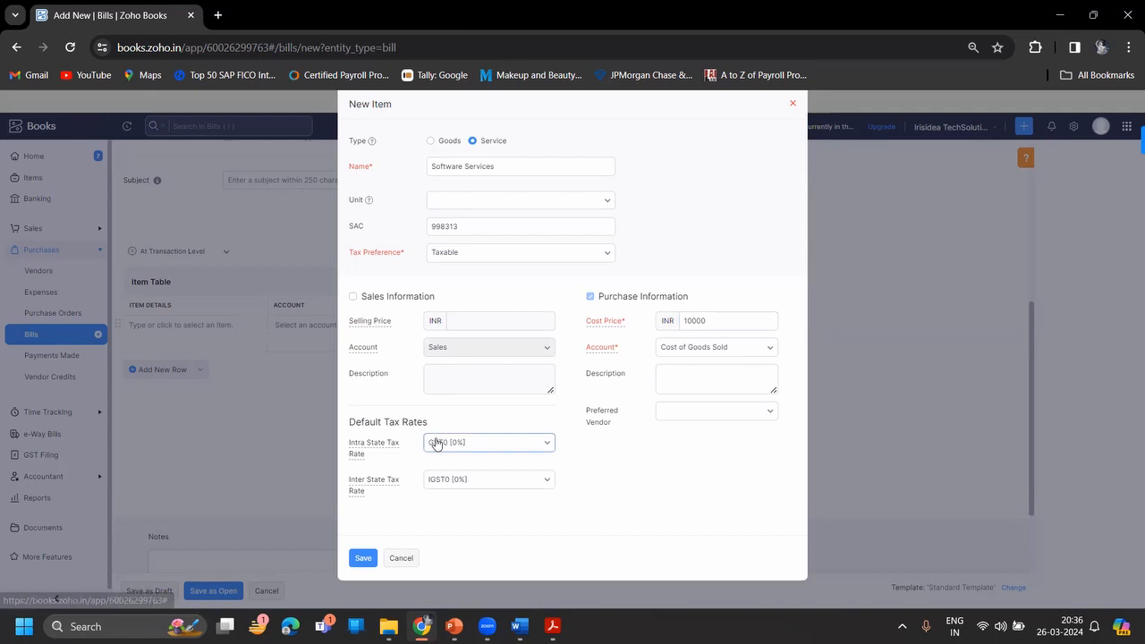
click(435, 444)
text(18)
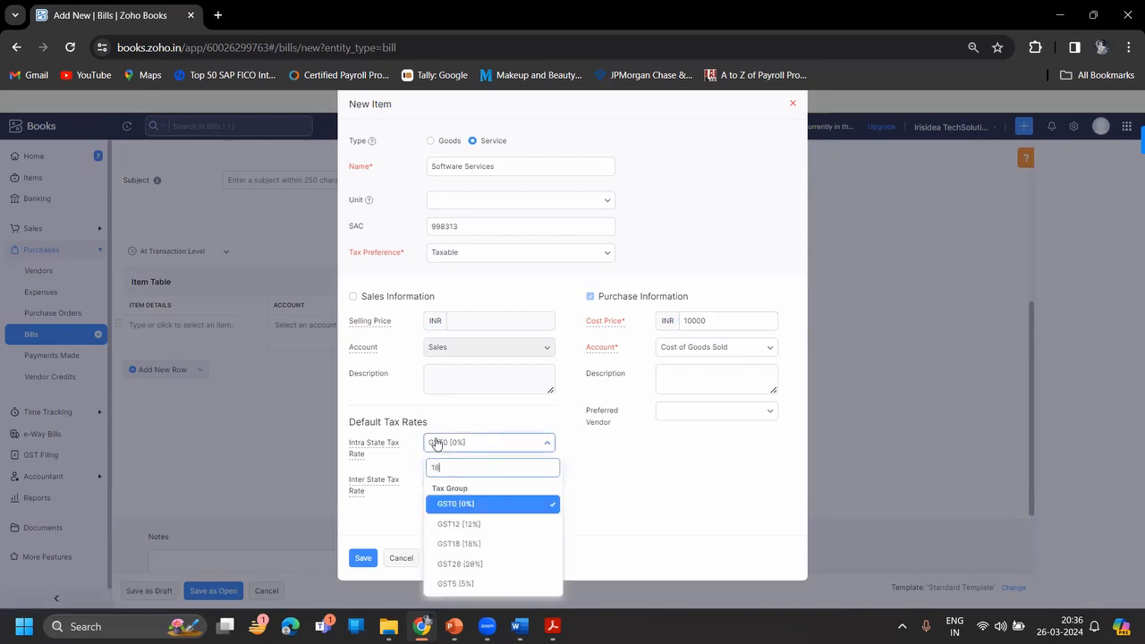
key(Return)
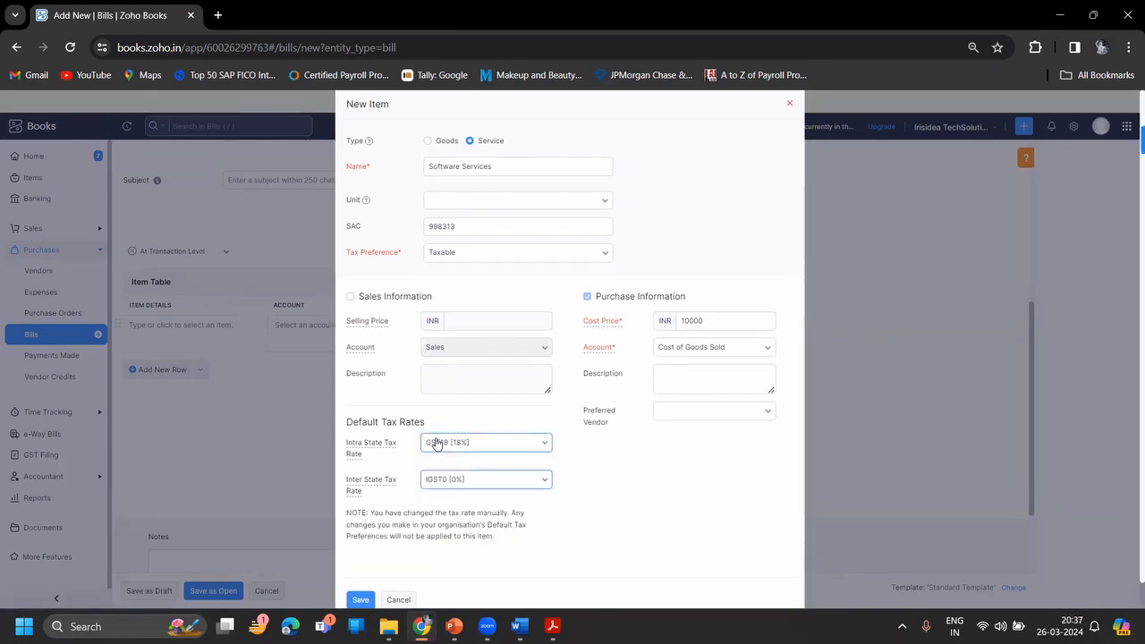
key(Tab)
text(18)
key(Return)
click(361, 601)
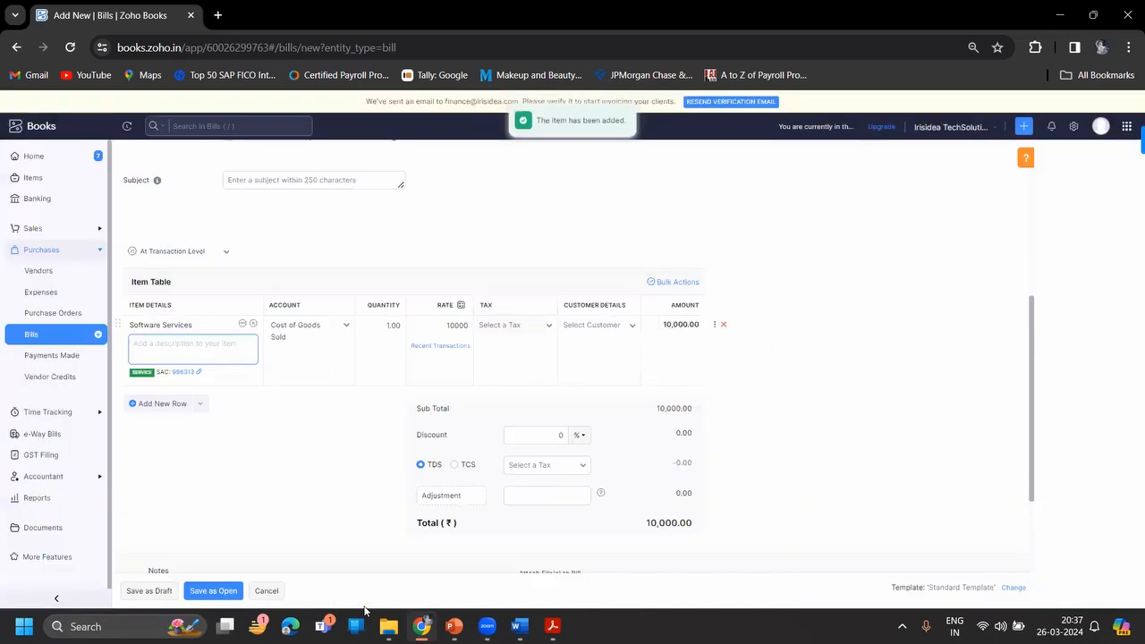
- Leave the item description empty and the bill discount at 0
click(309, 508)
scroll(309, 508, down, 1)
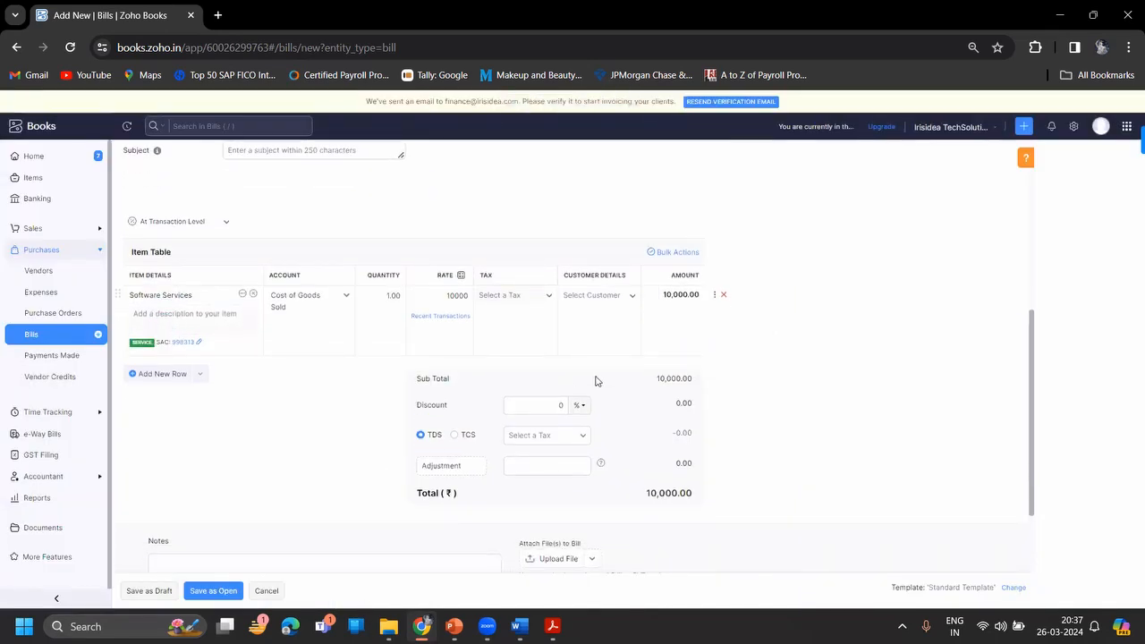
click(562, 403)
click(330, 446)
scroll(329, 446, down, 1)
scroll(329, 447, down, 3)
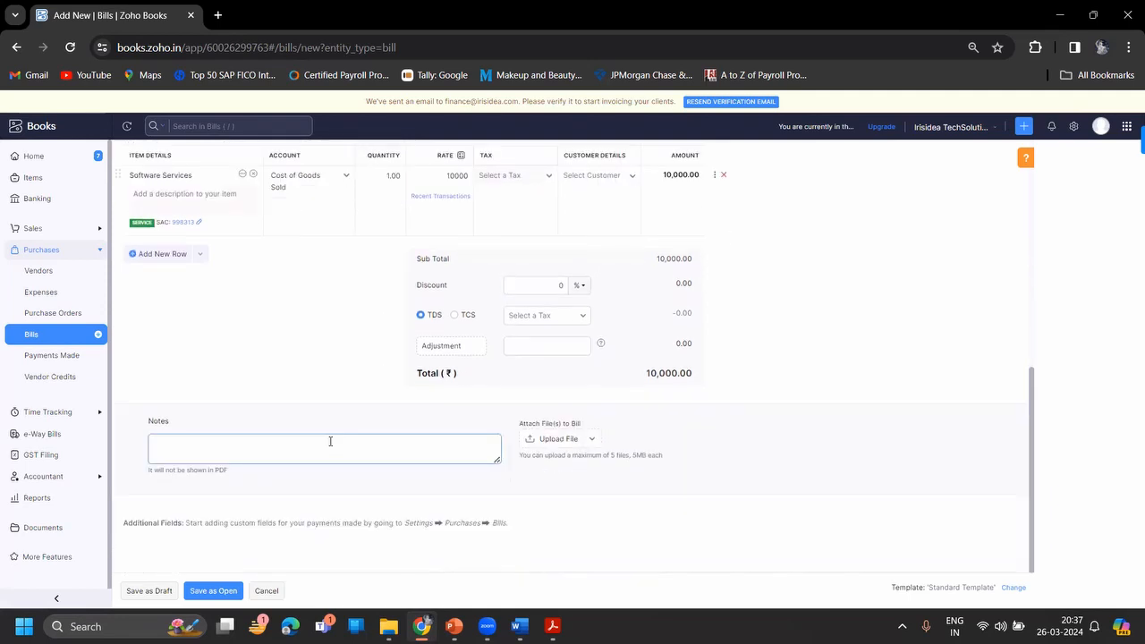
- Save bill 2023-24-MH-102 as Open for ₹10,000 and start another new bill
click(201, 592)
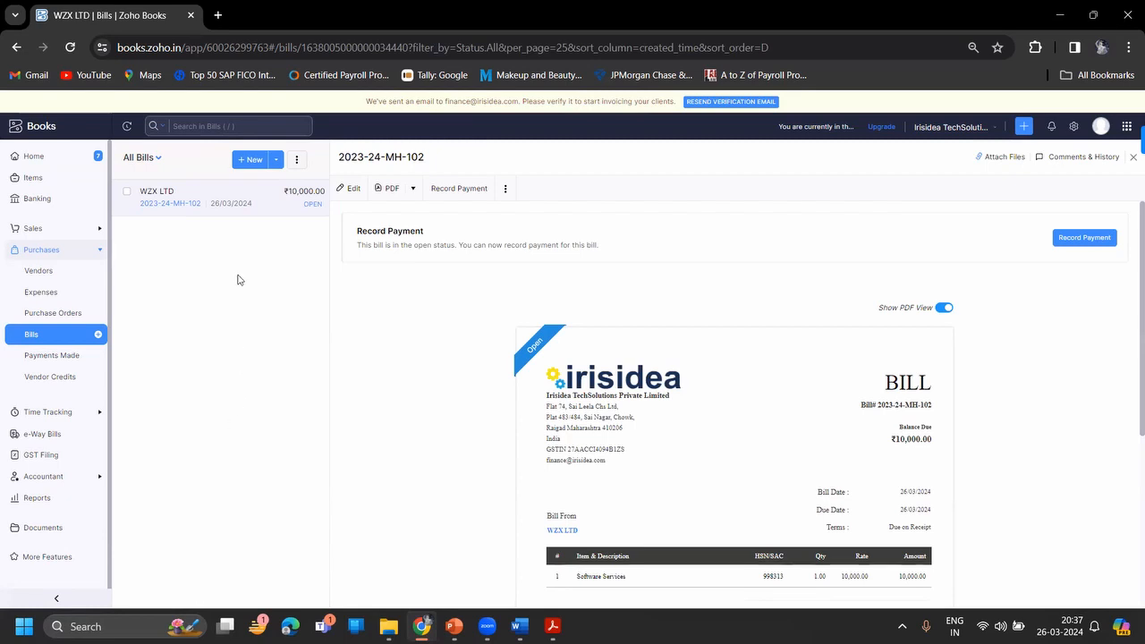
click(254, 160)
key(alt+Tab)
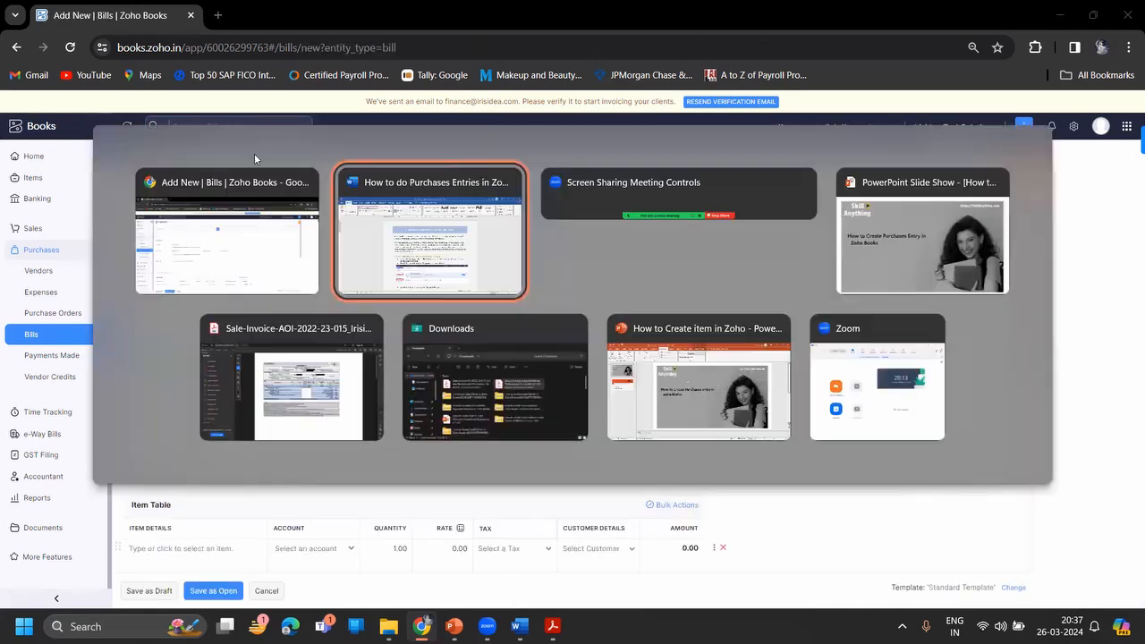
- Review the Sanskriti invoice PDF (160 clay idols at 300, total 48000) and return to Zoho Books
key(alt+Tab)
key(alt+Tab)
key(alt+Tab)
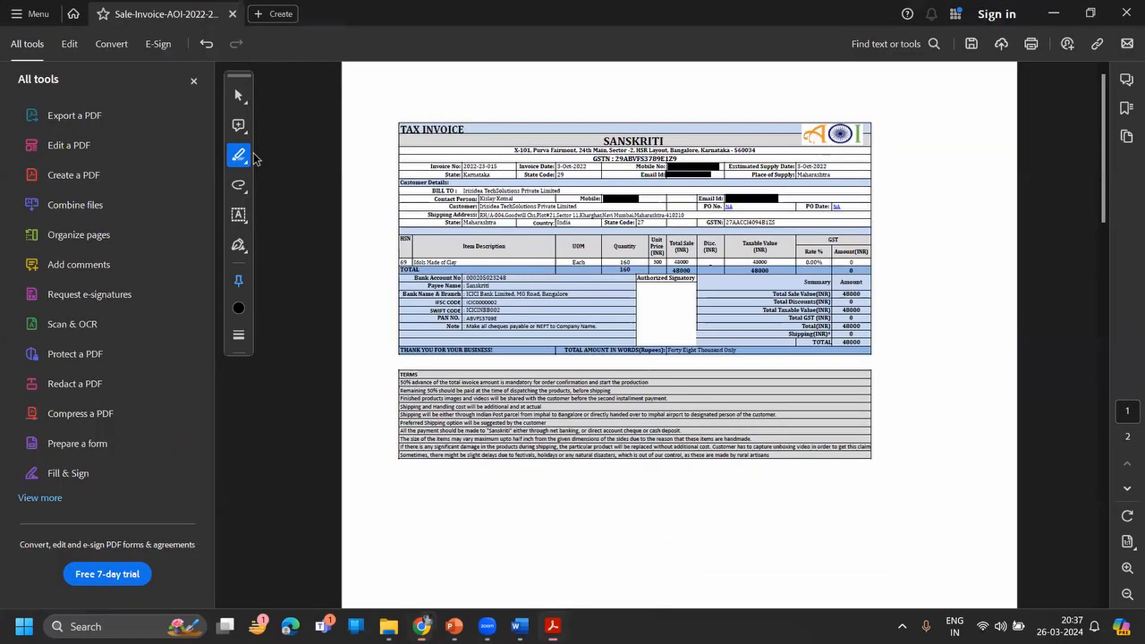
scroll(531, 203, up, 1)
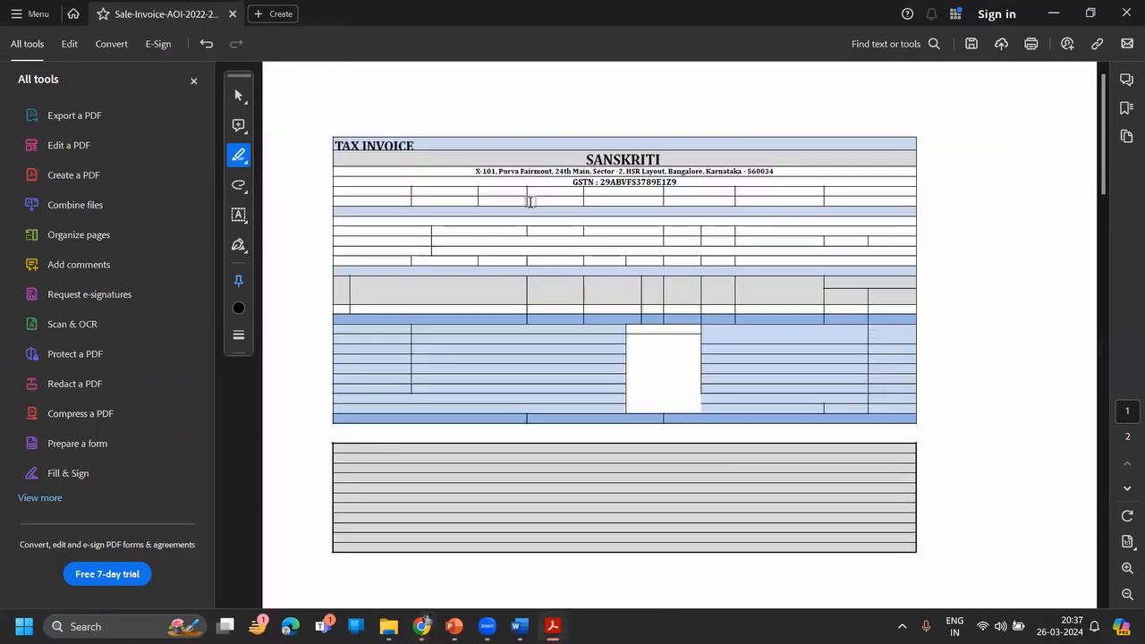
scroll(530, 202, up, 1)
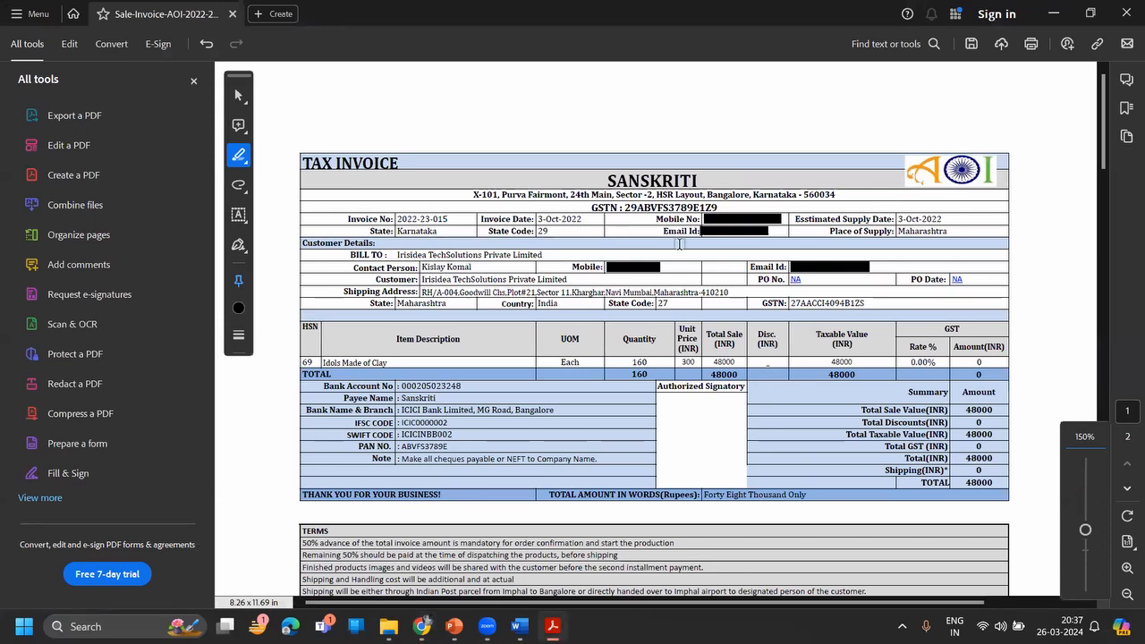
key(alt+Tab)
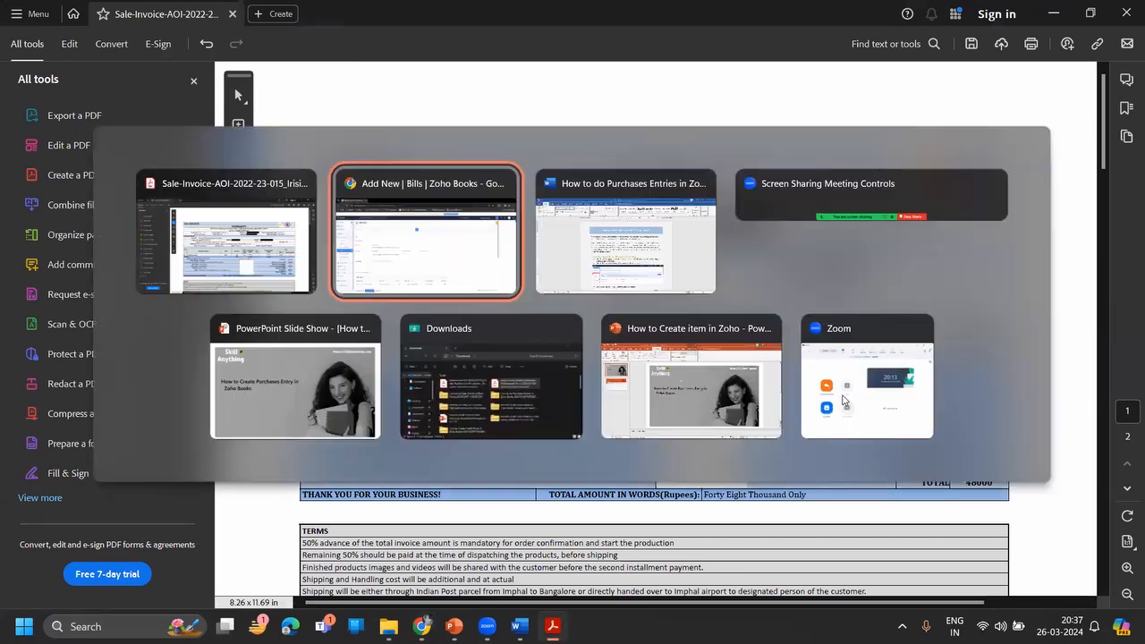
- Create a new vendor with salutation Mr. and the contact person's first and last name
click(501, 203)
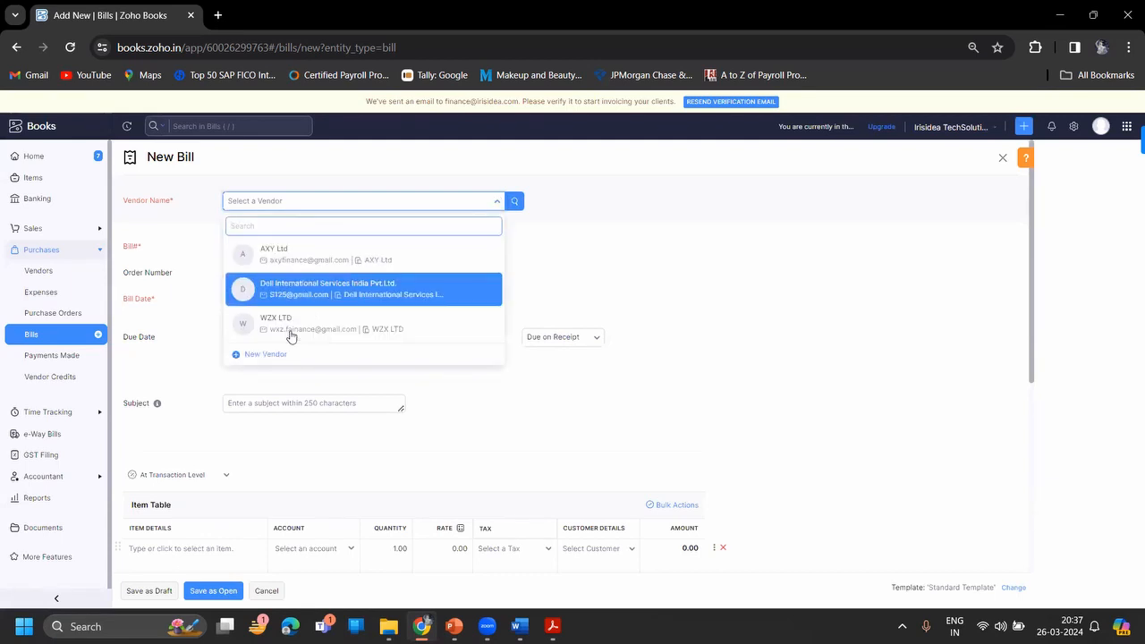
click(279, 350)
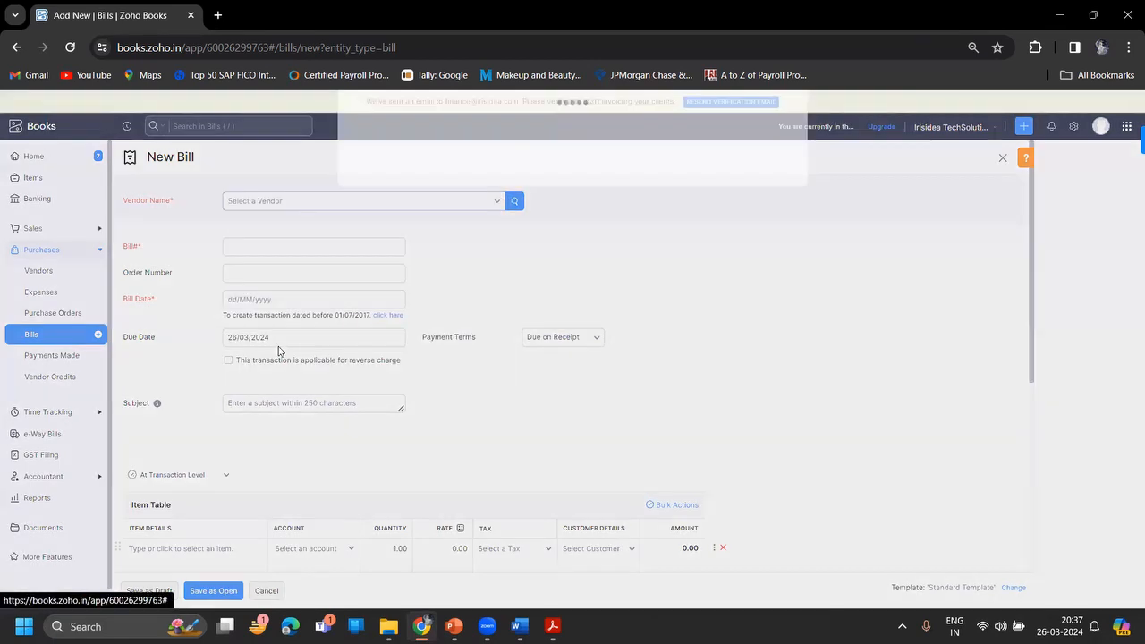
click(491, 143)
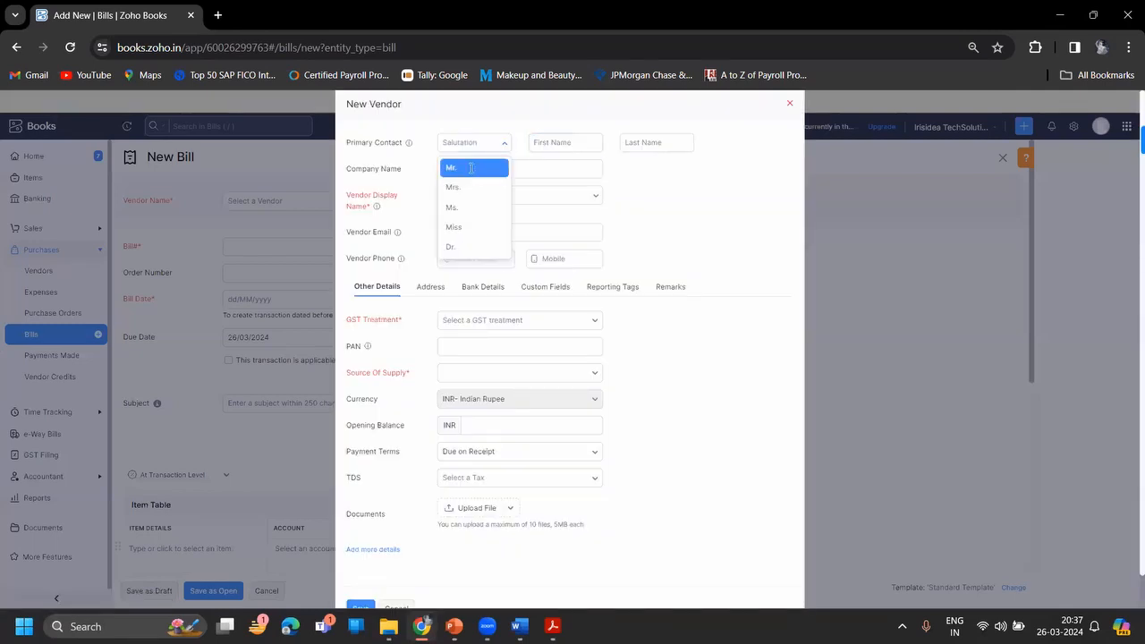
click(471, 169)
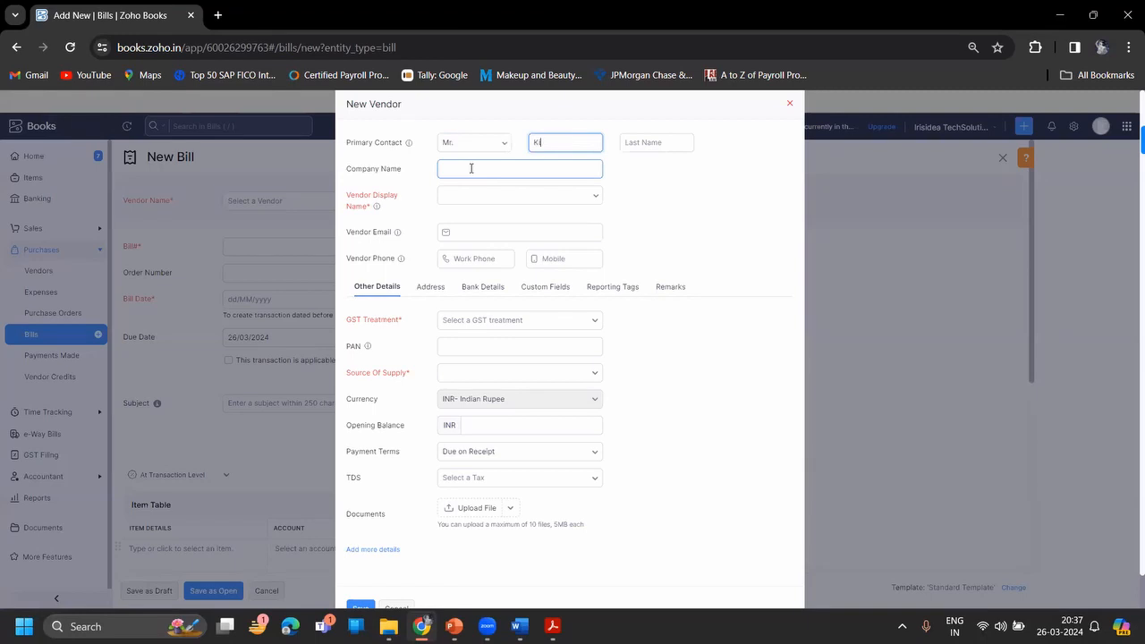
key(Tab)
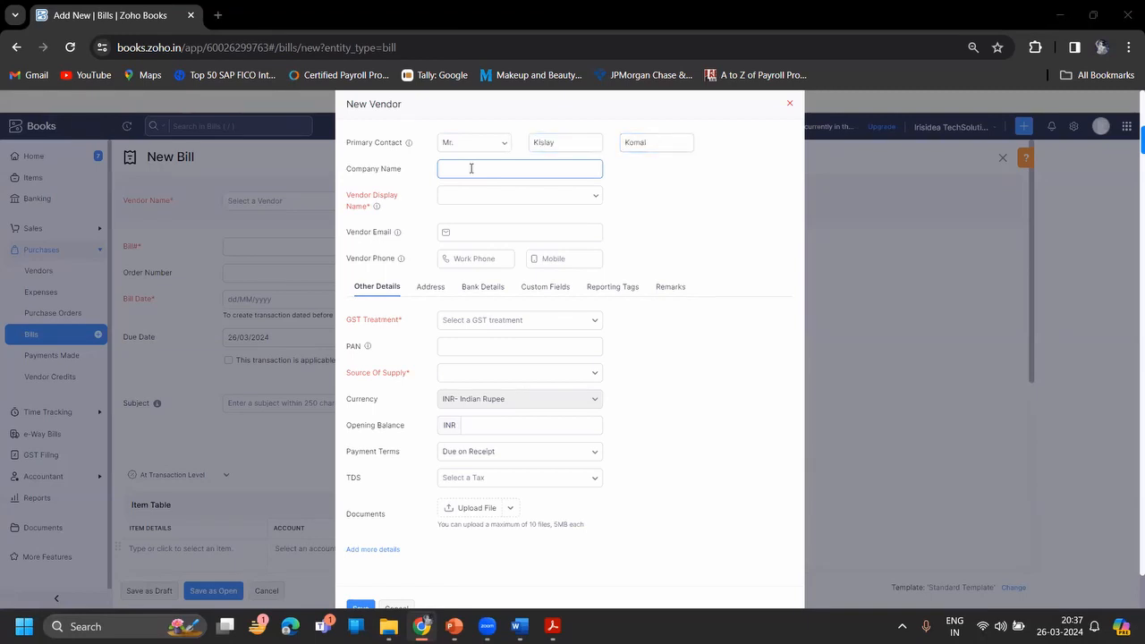
key(alt+Tab)
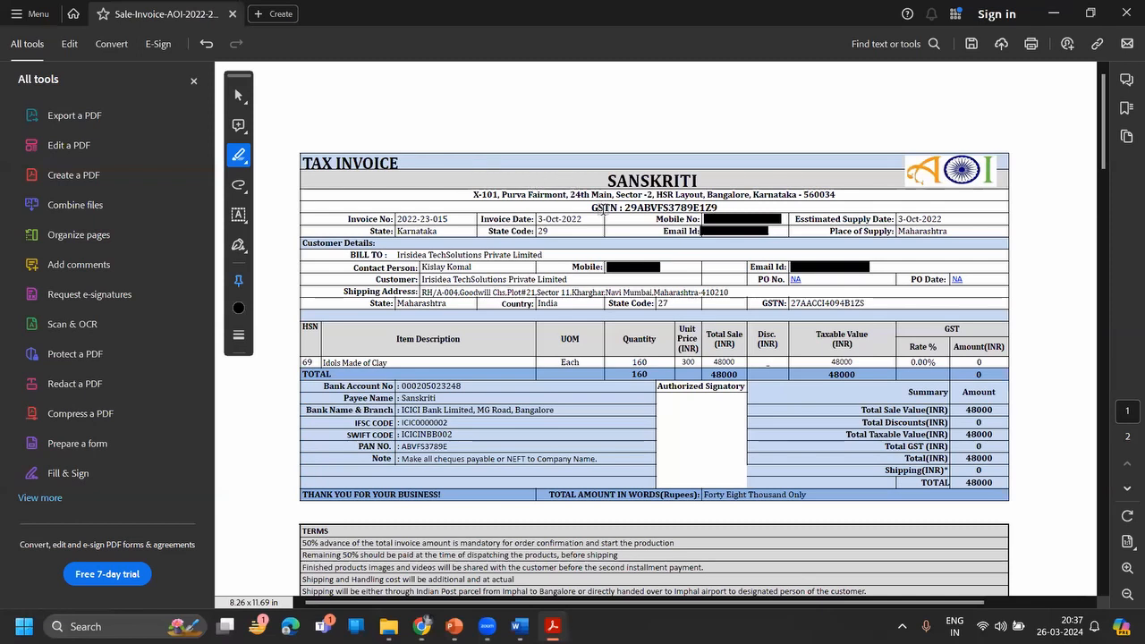
key(alt+Tab)
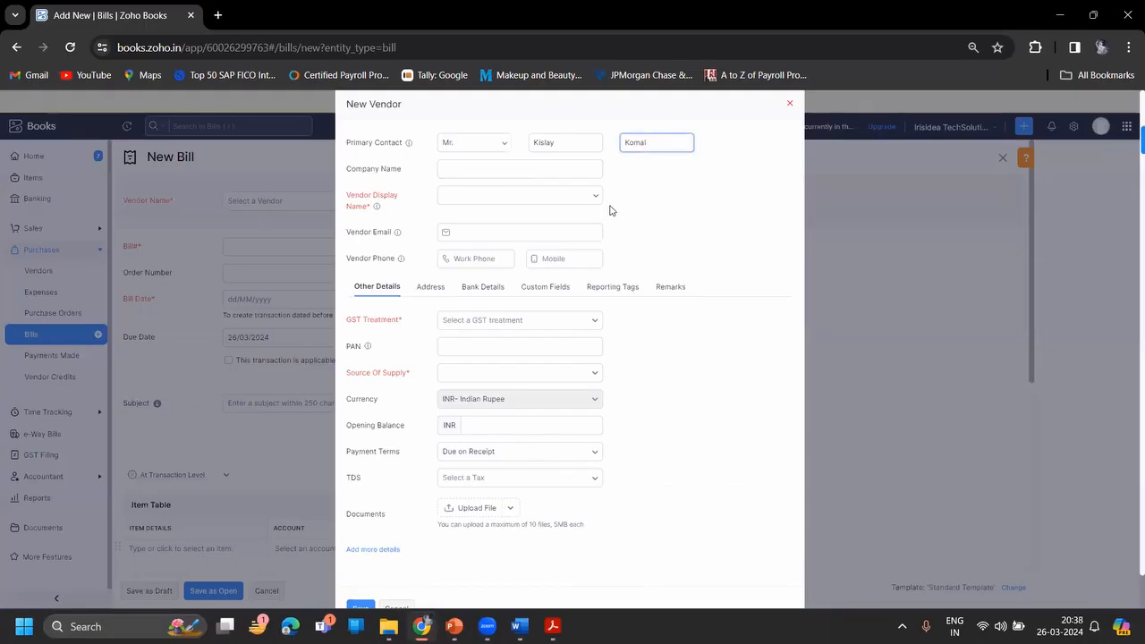
- Enter company name Sanskriti and the vendor's e-mail, and set GST treatment to Registered Business - Regular
click(543, 171)
text(Sanskriti)
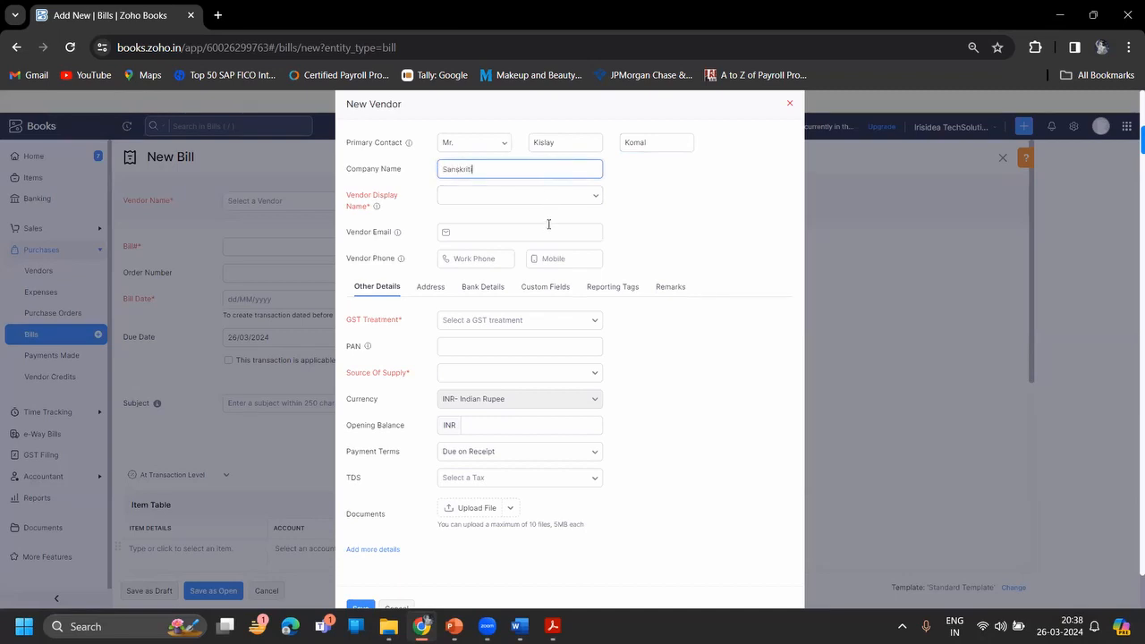
click(547, 232)
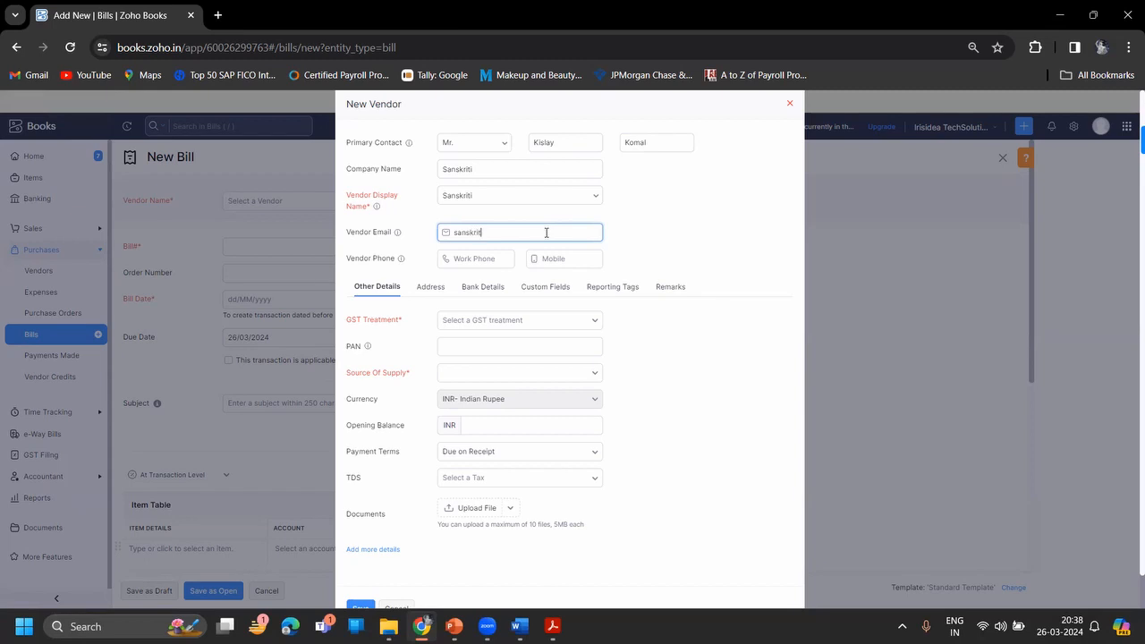
text(gmail.c)
click(519, 324)
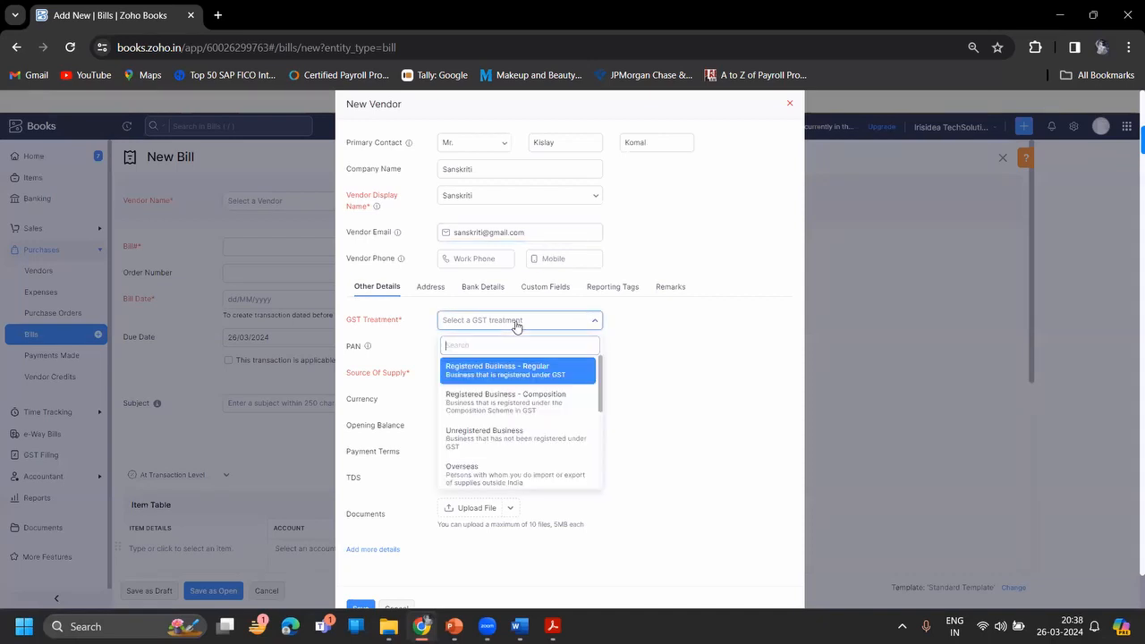
click(501, 385)
click(689, 378)
scroll(690, 377, down, 2)
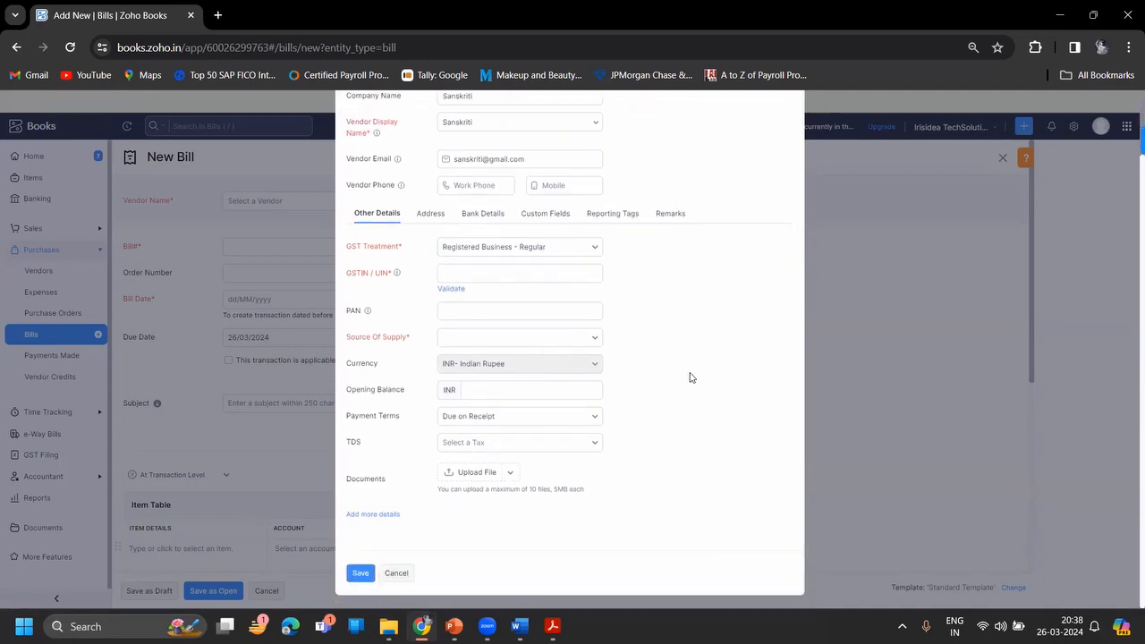
click(480, 276)
- Read the GSTIN on the Sanskriti invoice, undoing an accidental highlight on the PDF
key(alt+Tab)
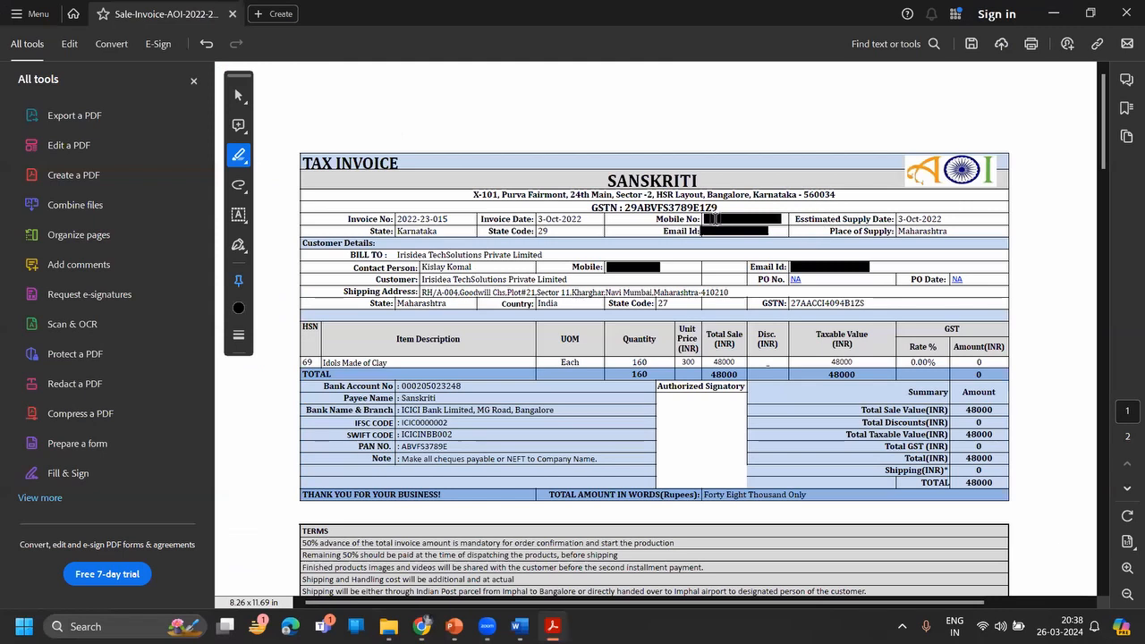
drag(656, 218, 685, 219)
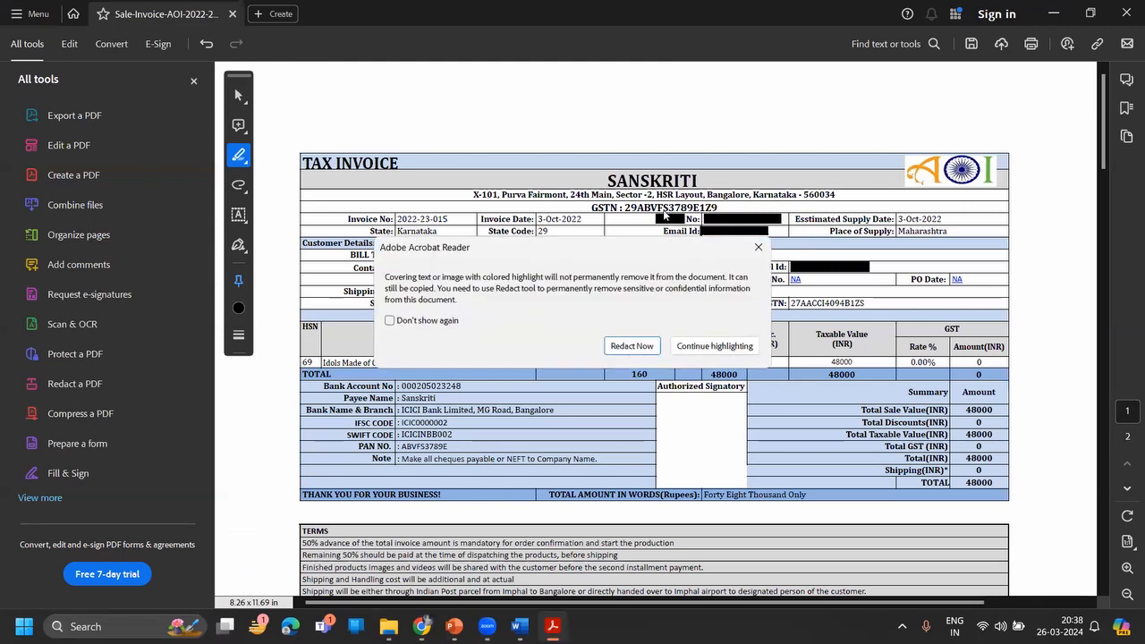
click(645, 347)
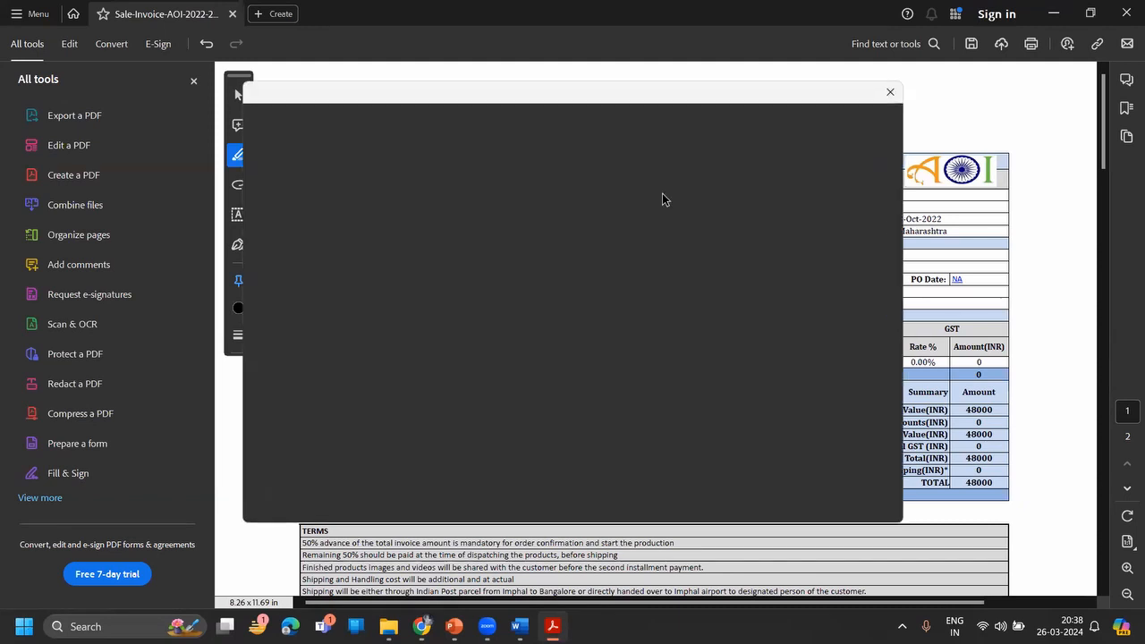
click(890, 92)
key(ctrl+z)
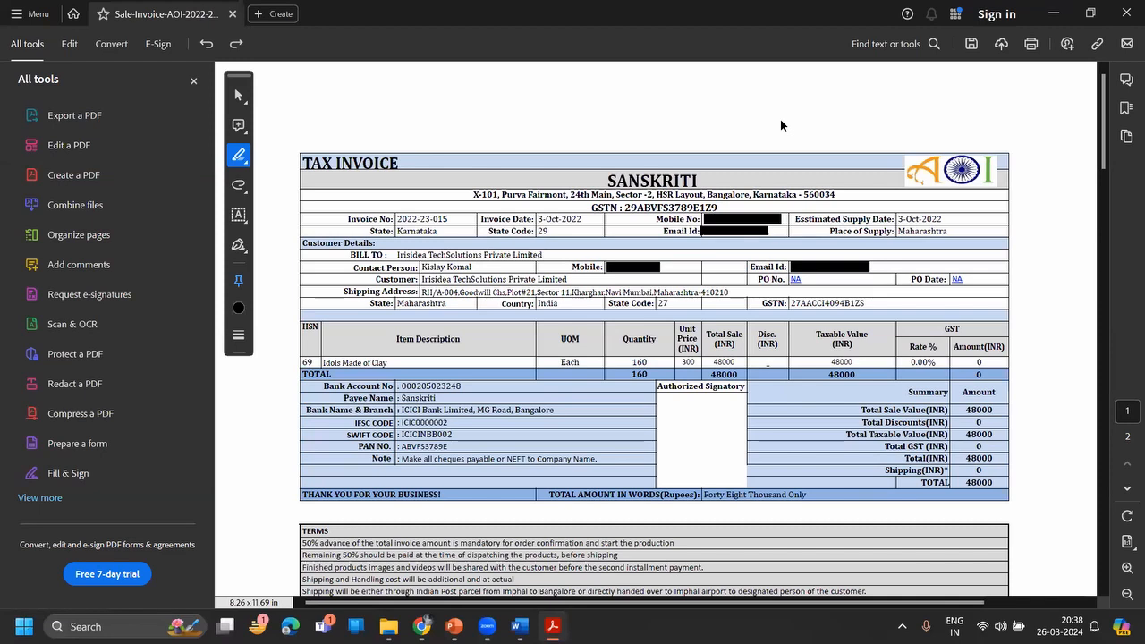
key(alt+Tab)
- Type the vendor's GSTIN into the GSTIN / UIN field, checking each part against the invoice
key(alt+Tab)
key(alt+Tab)
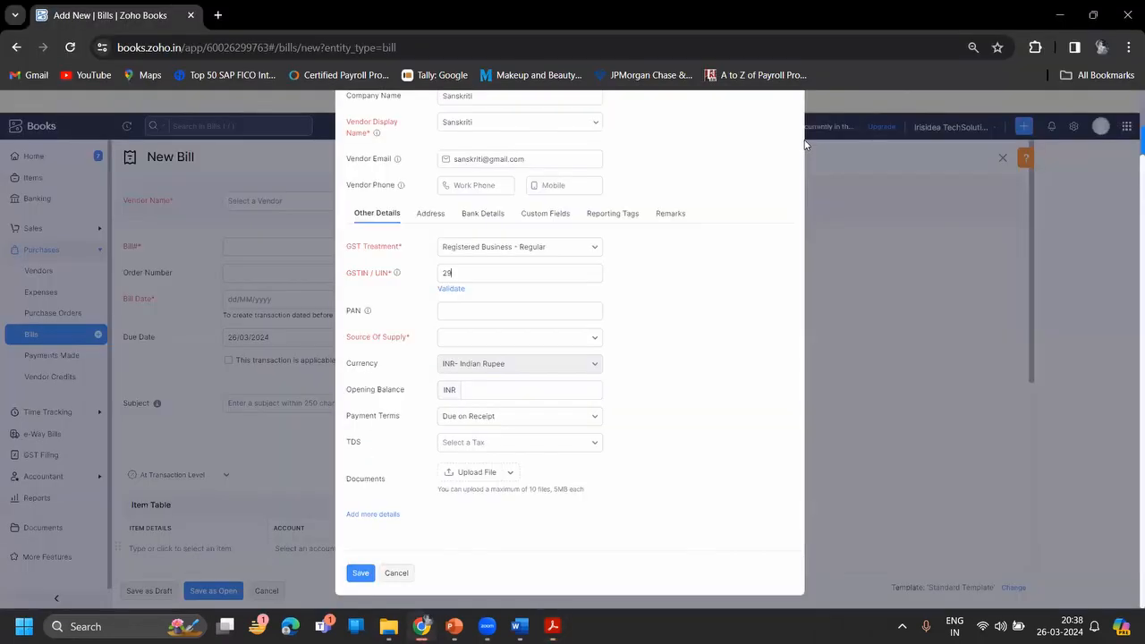
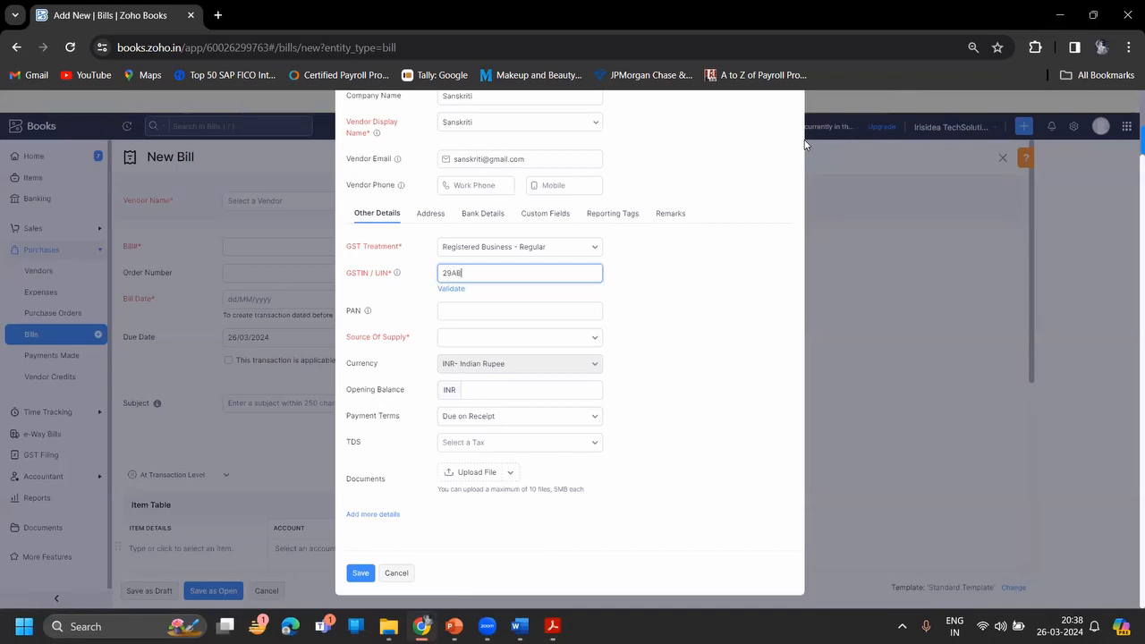
key(alt+Tab)
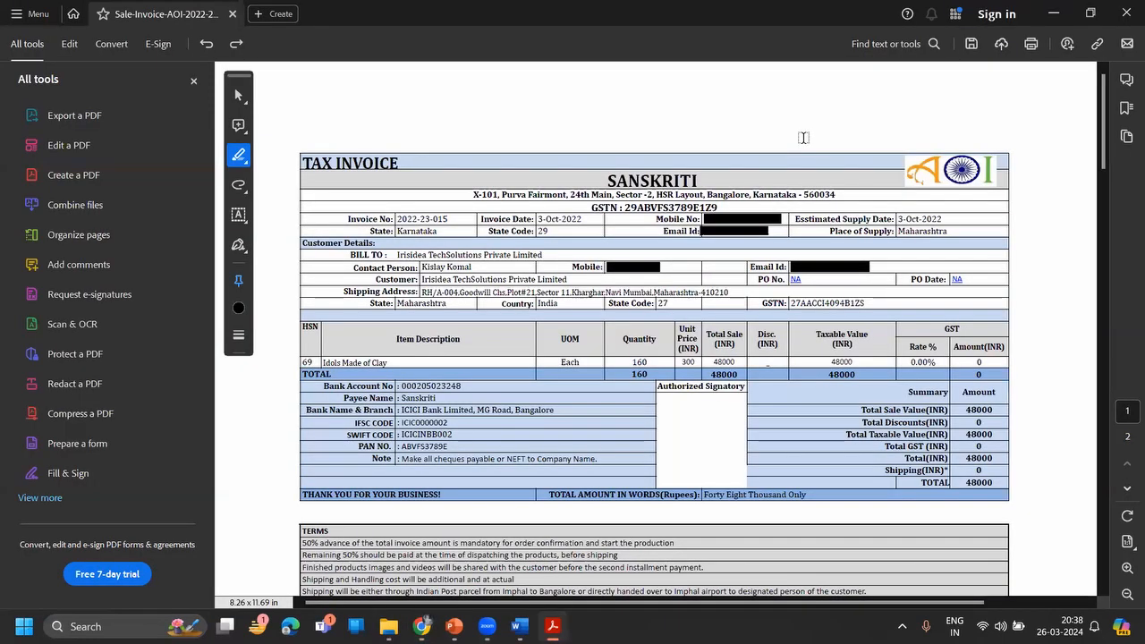
key(alt+Tab)
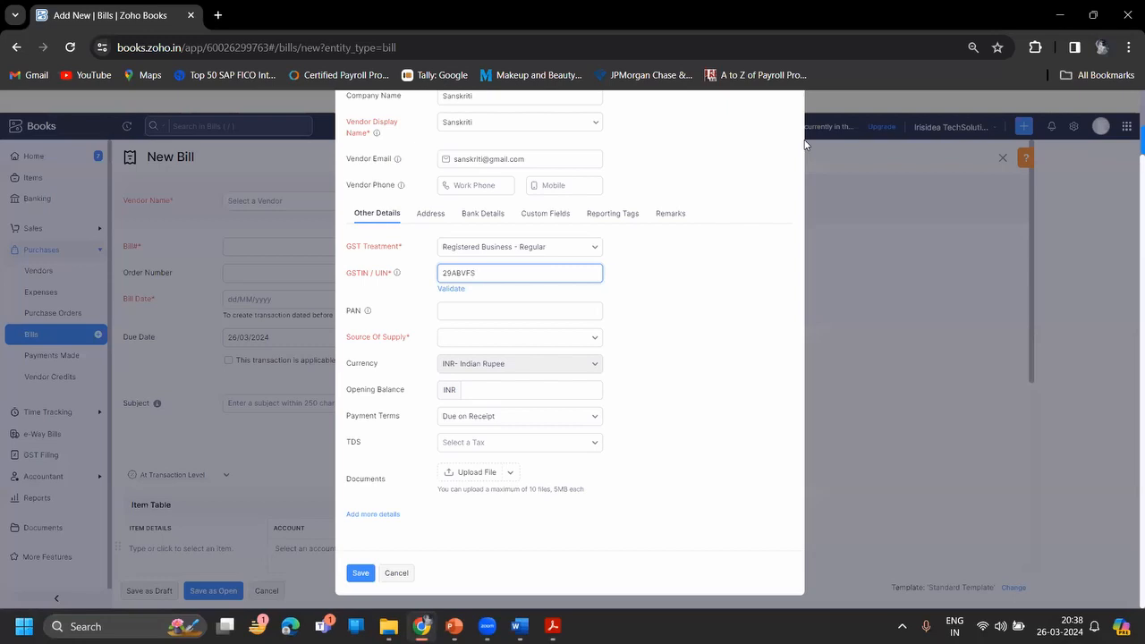
key(alt+Tab)
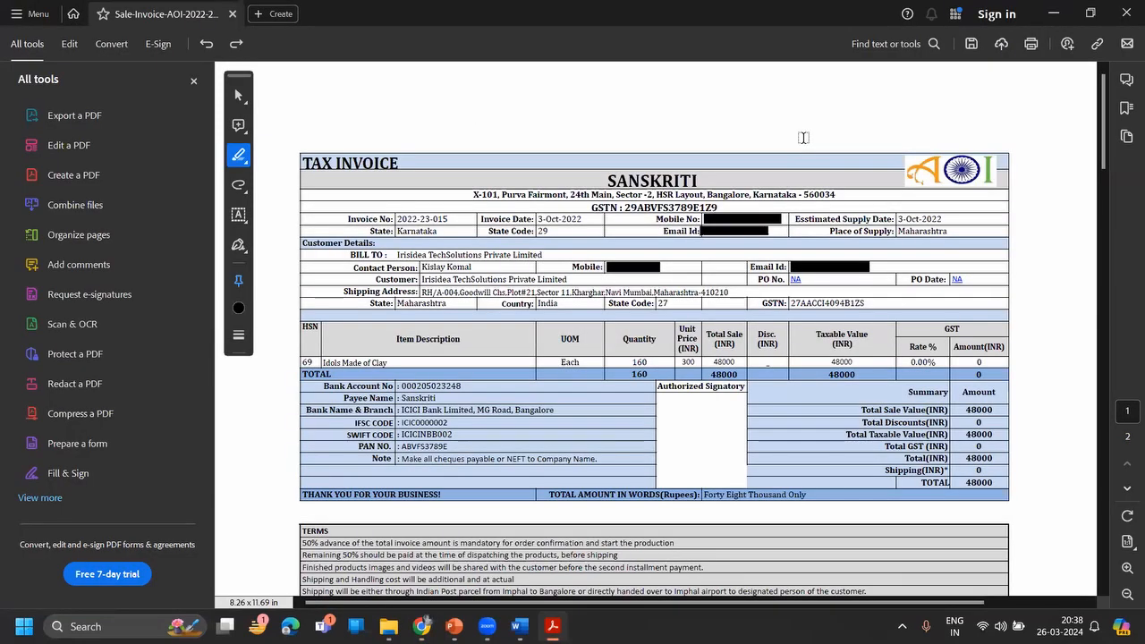
key(alt+Tab)
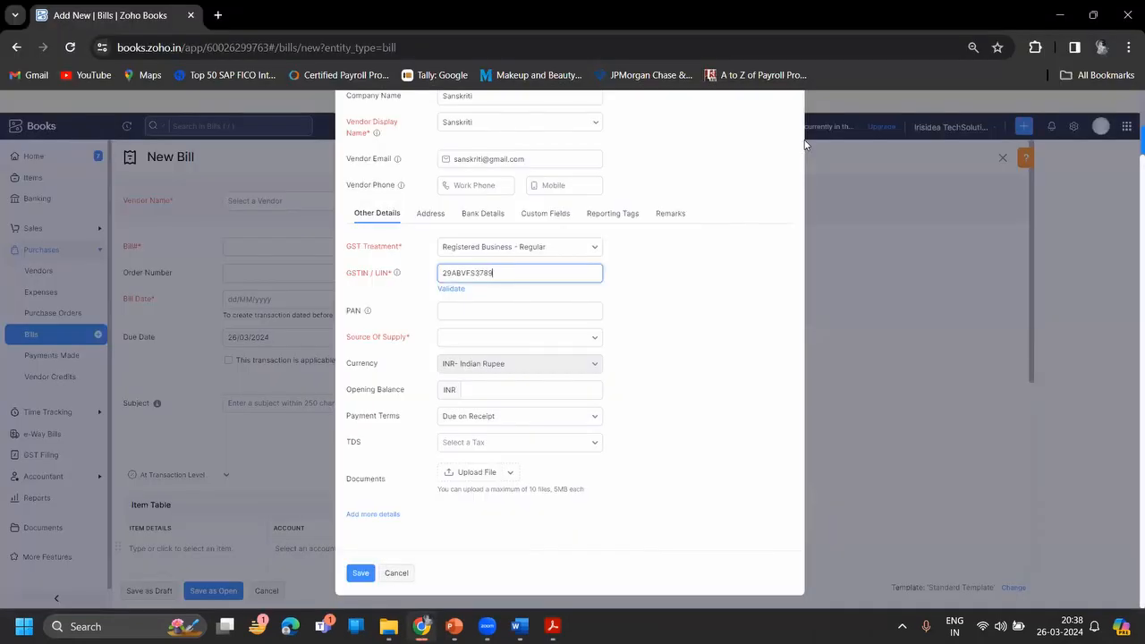
key(alt+Tab)
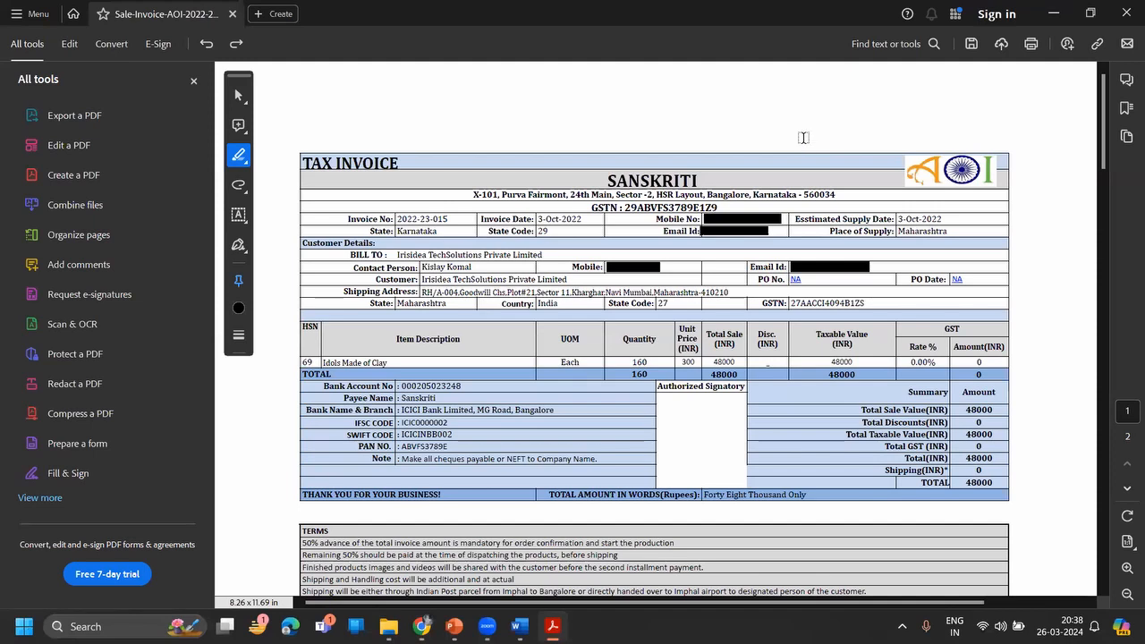
key(alt+Tab)
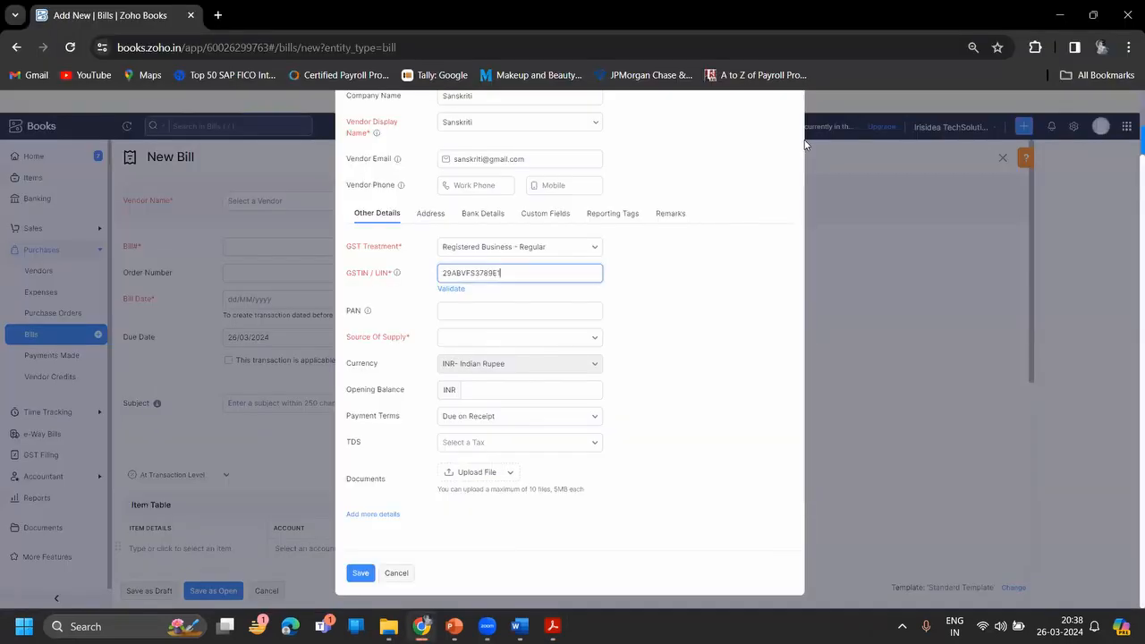
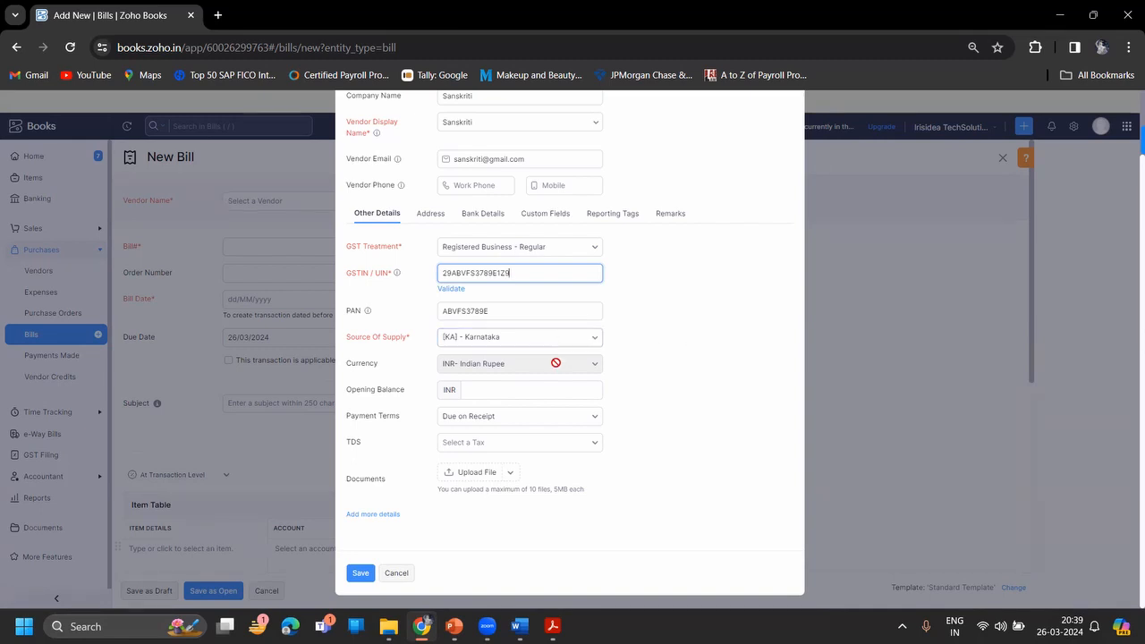
- Save vendor Sanskriti and begin entering the bill number from the invoice
click(359, 573)
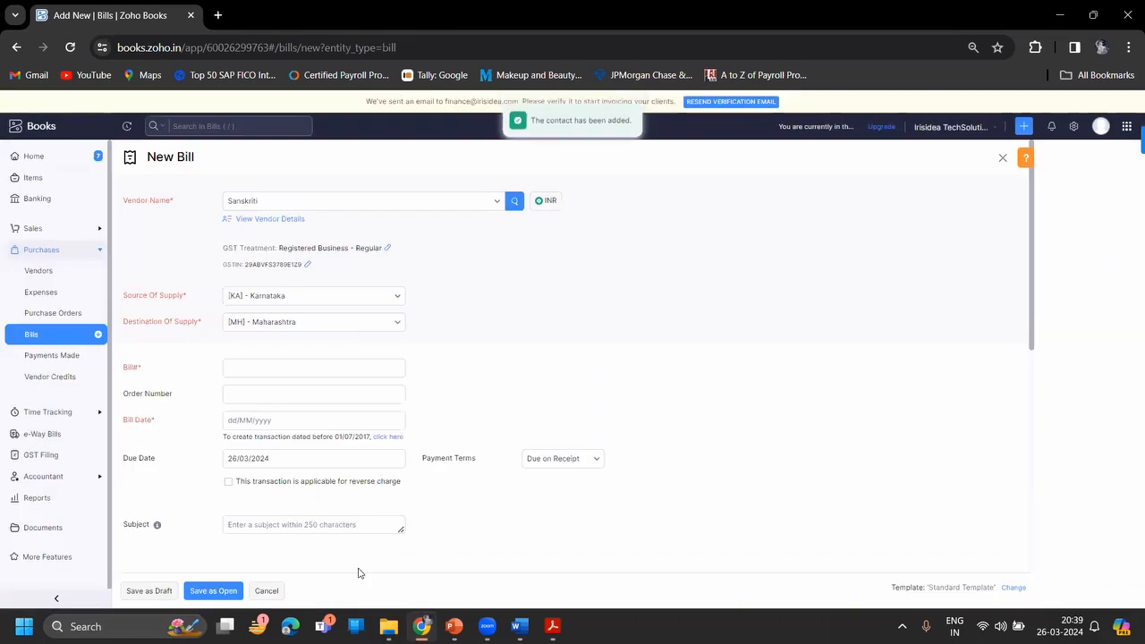
click(291, 374)
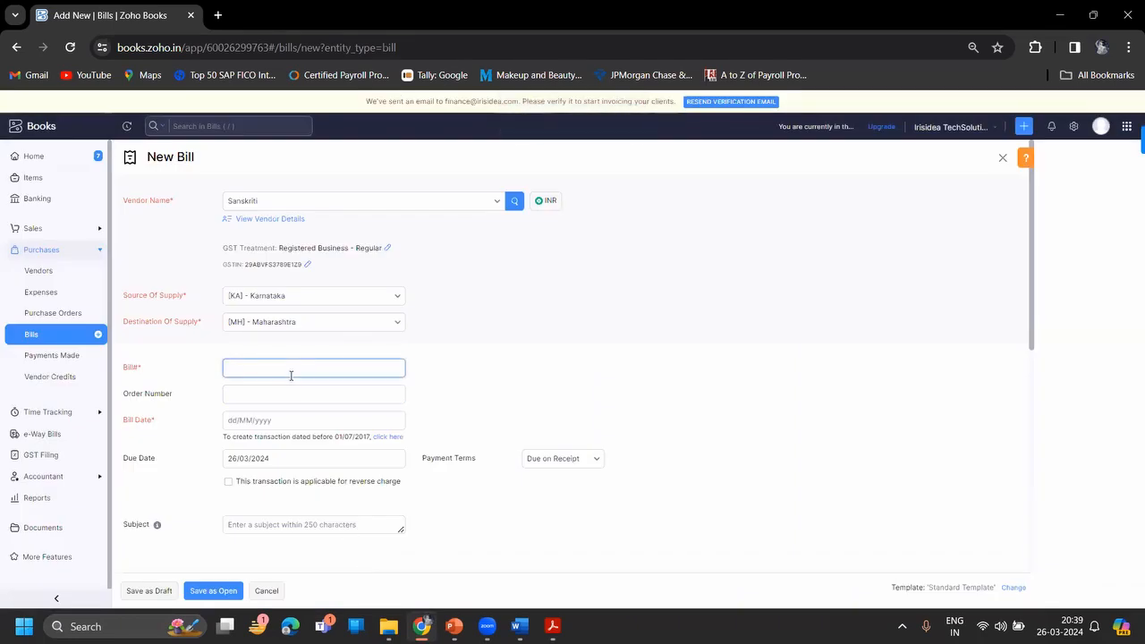
key(alt+Tab)
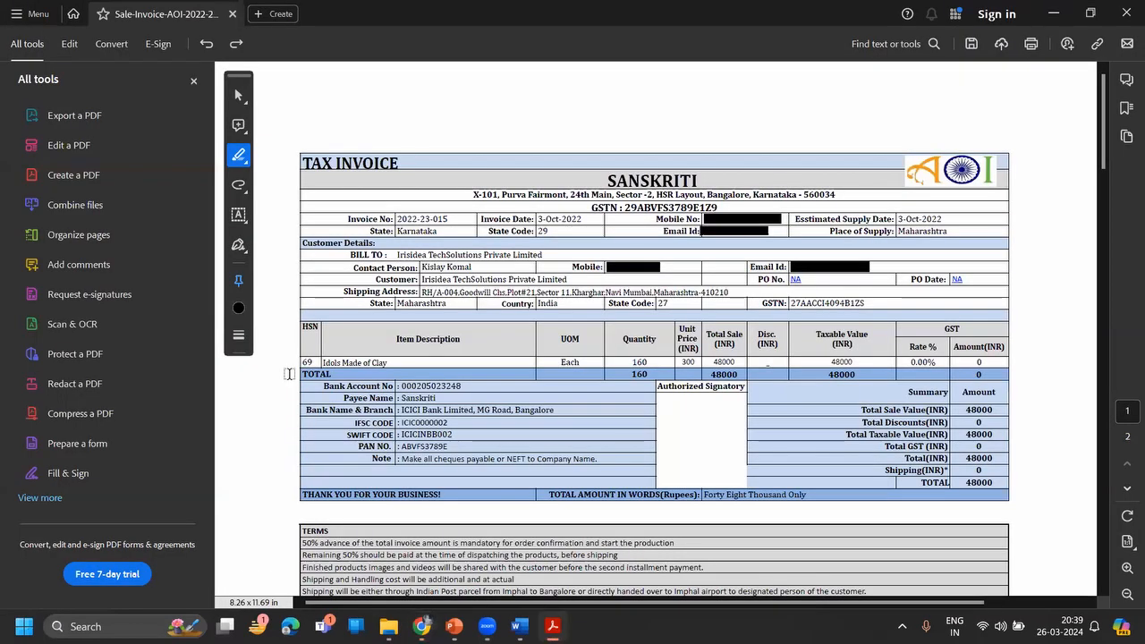
key(alt+Tab)
text(2022-)
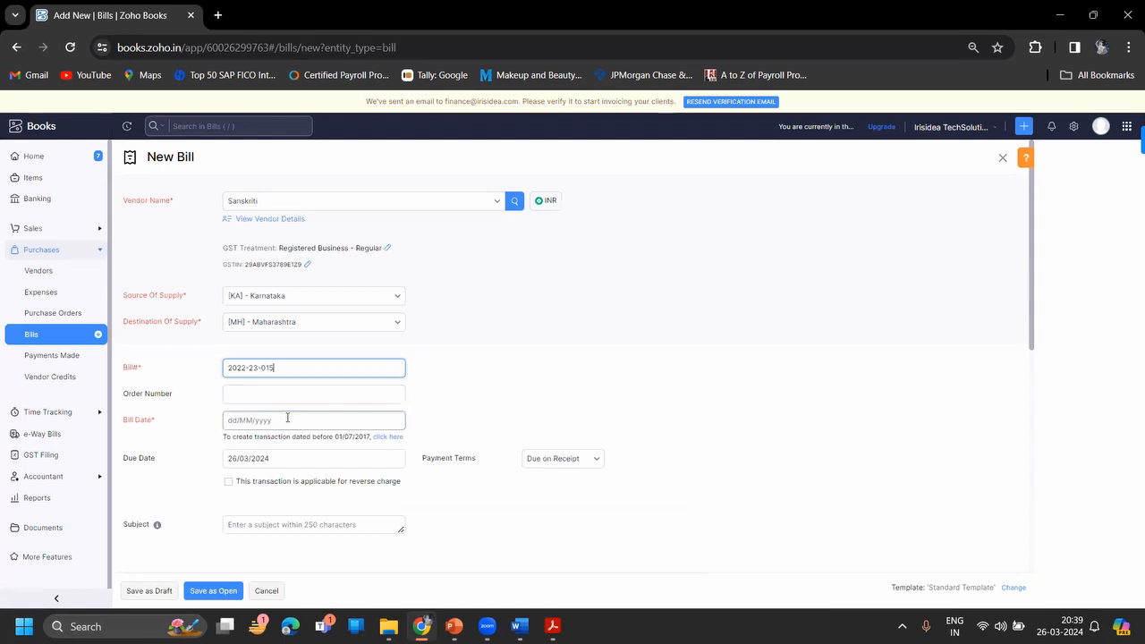
- Set the bill date to 17 October 2023
click(287, 417)
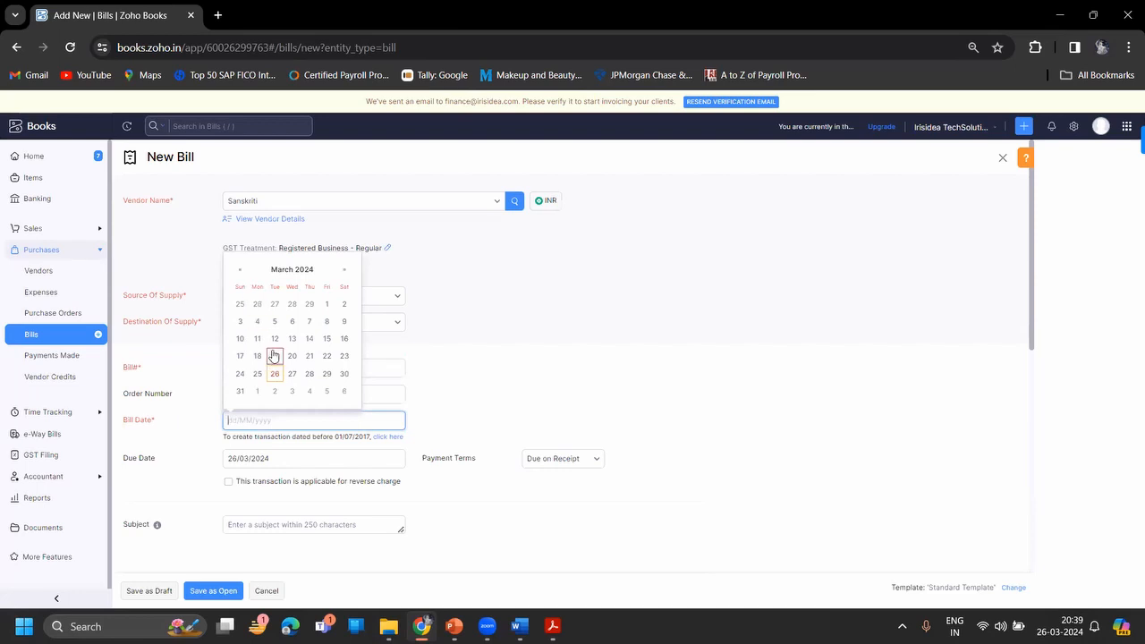
click(241, 270)
click(241, 270)
click(242, 271)
click(241, 271)
click(241, 270)
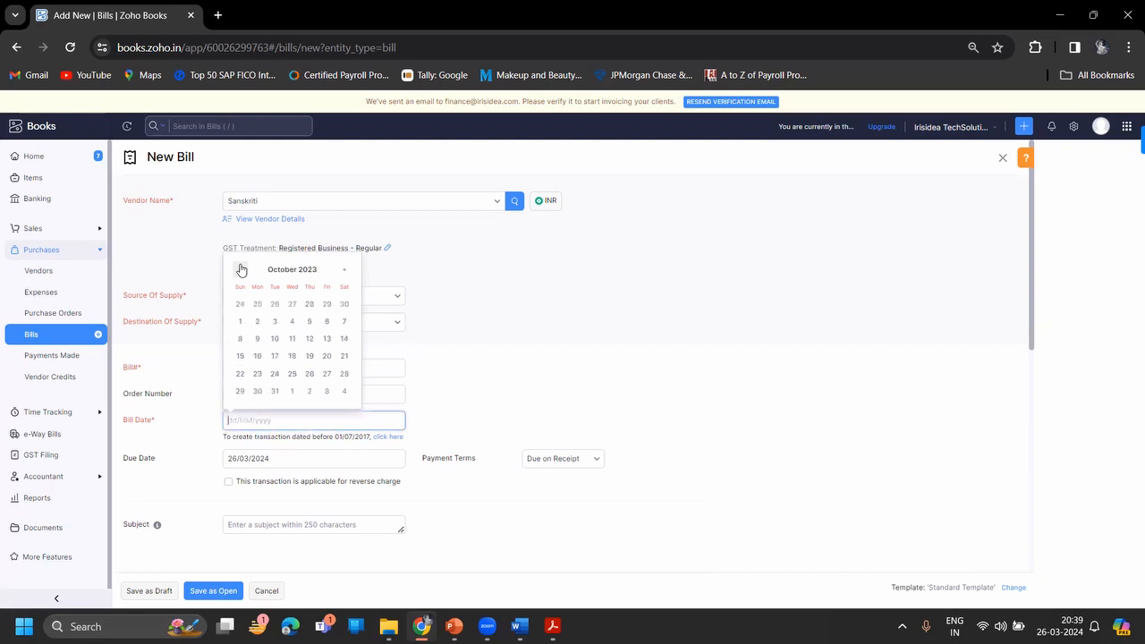
click(275, 356)
- Correct the bill number to 2023-24-015
click(243, 368)
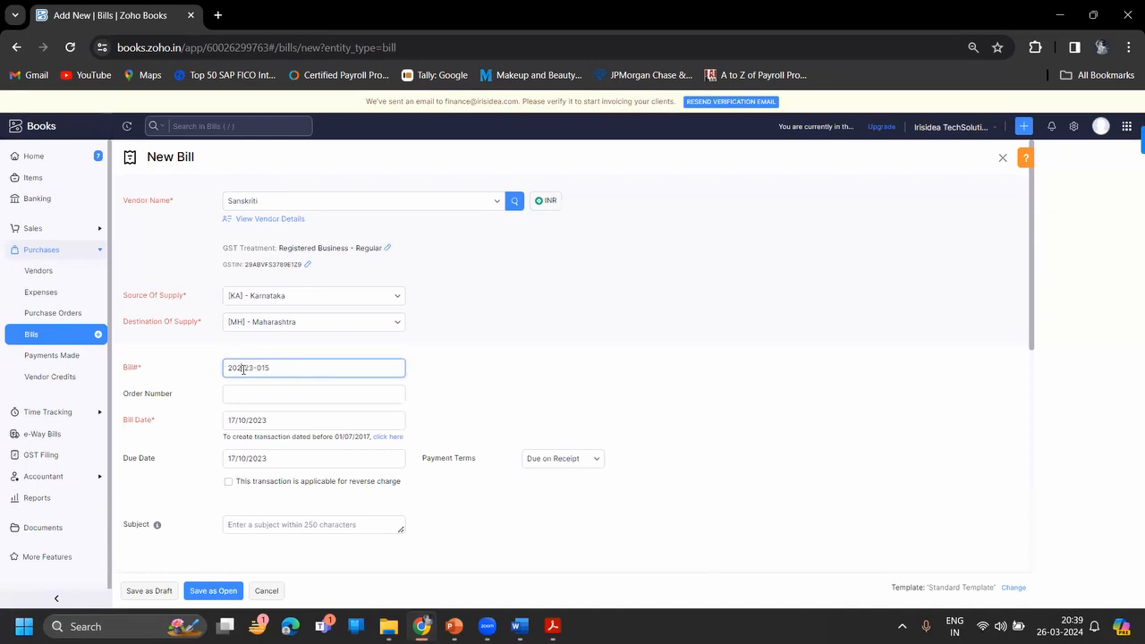
key(BackSpace)
text(4)
click(472, 399)
scroll(474, 399, down, 1)
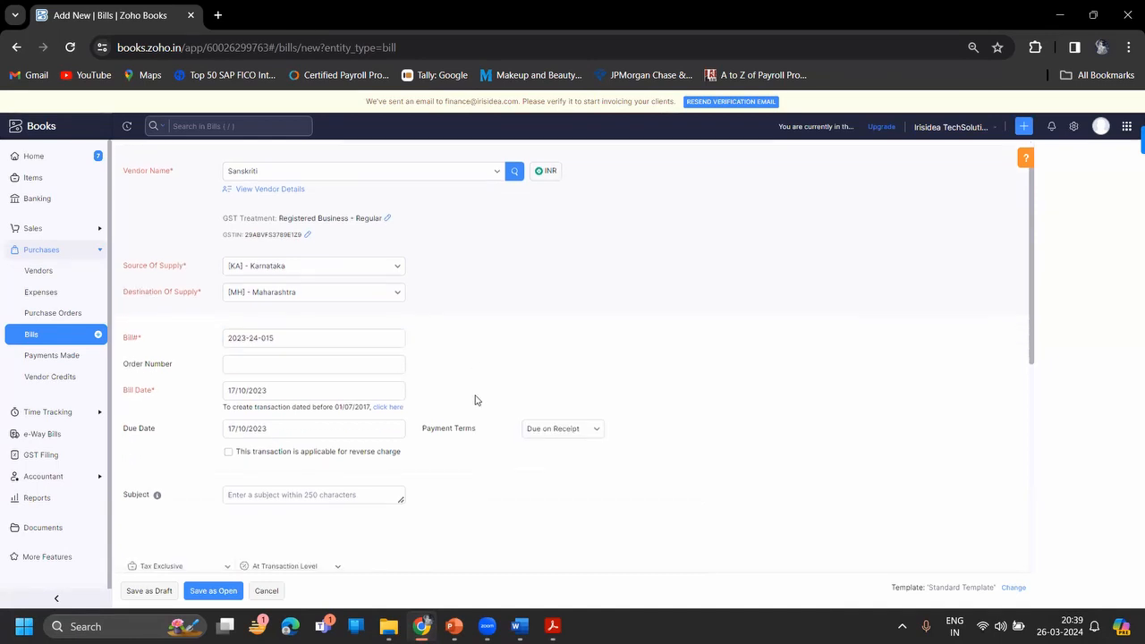
- Set payment terms to Net 15, making the bill due 01/11/2023
click(565, 368)
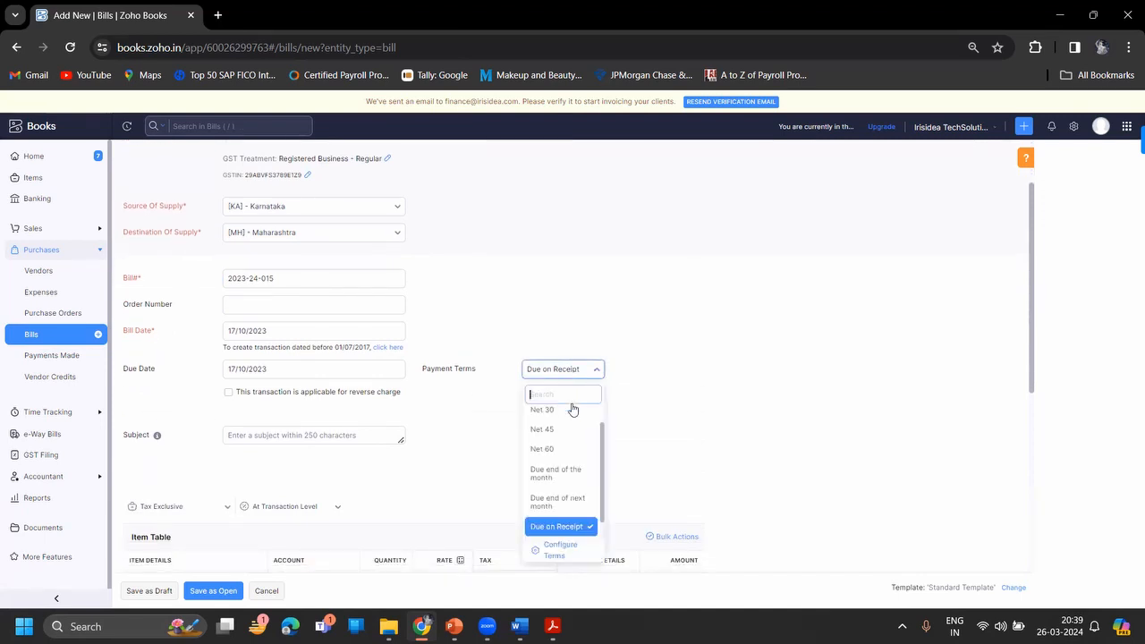
click(571, 417)
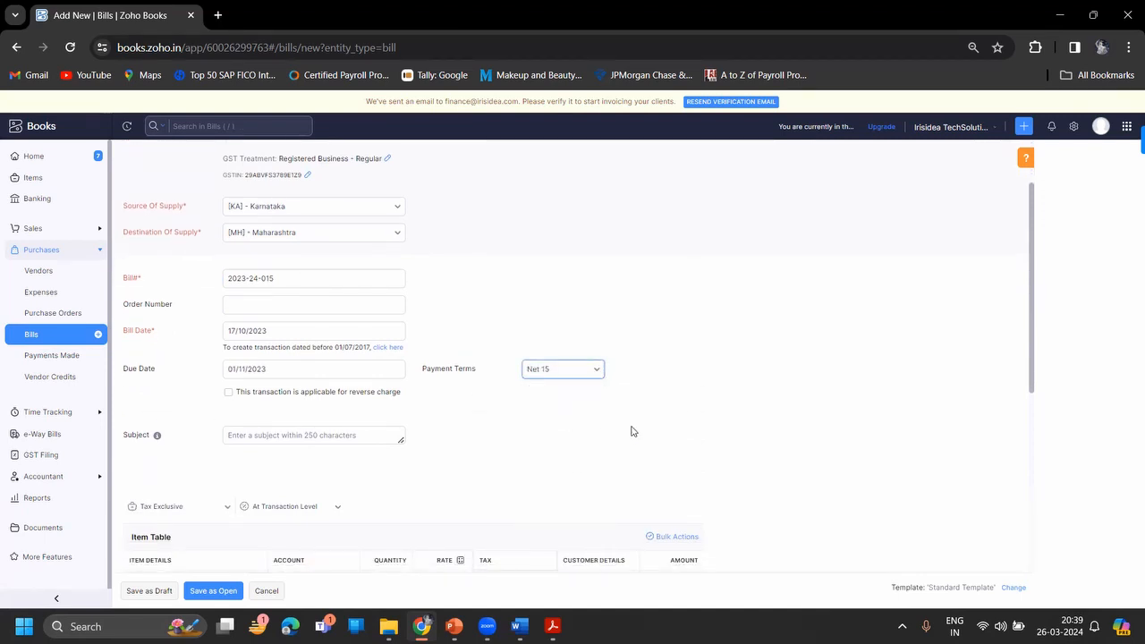
scroll(632, 430, down, 1)
scroll(632, 430, down, 2)
- Start creating a new item for the first bill line, using the invoice's item description
click(225, 472)
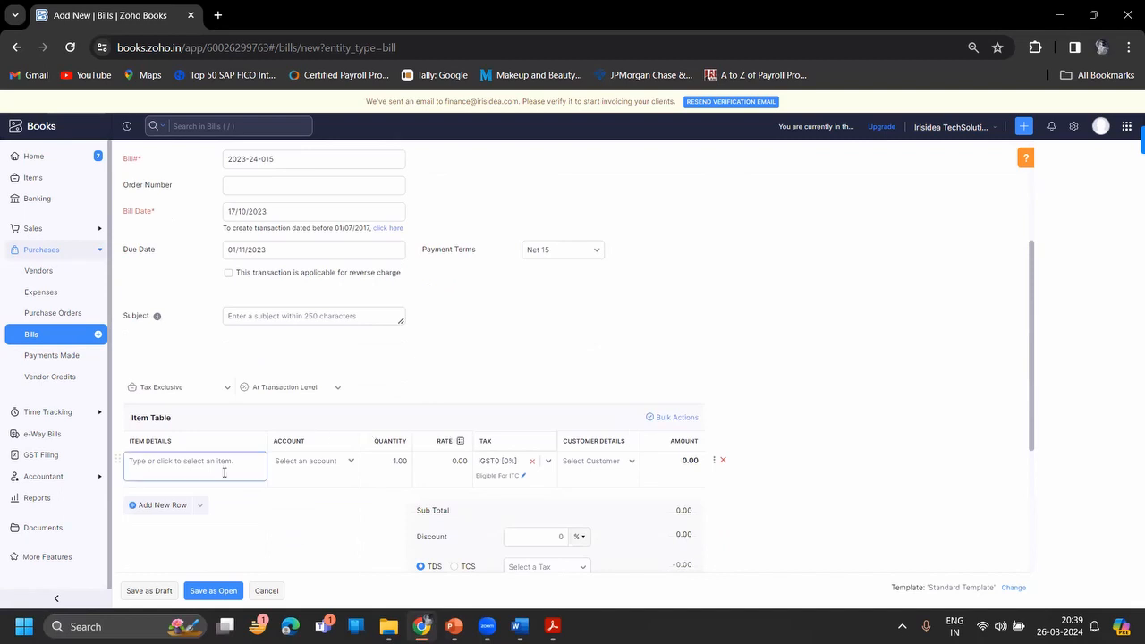
key(alt+Tab)
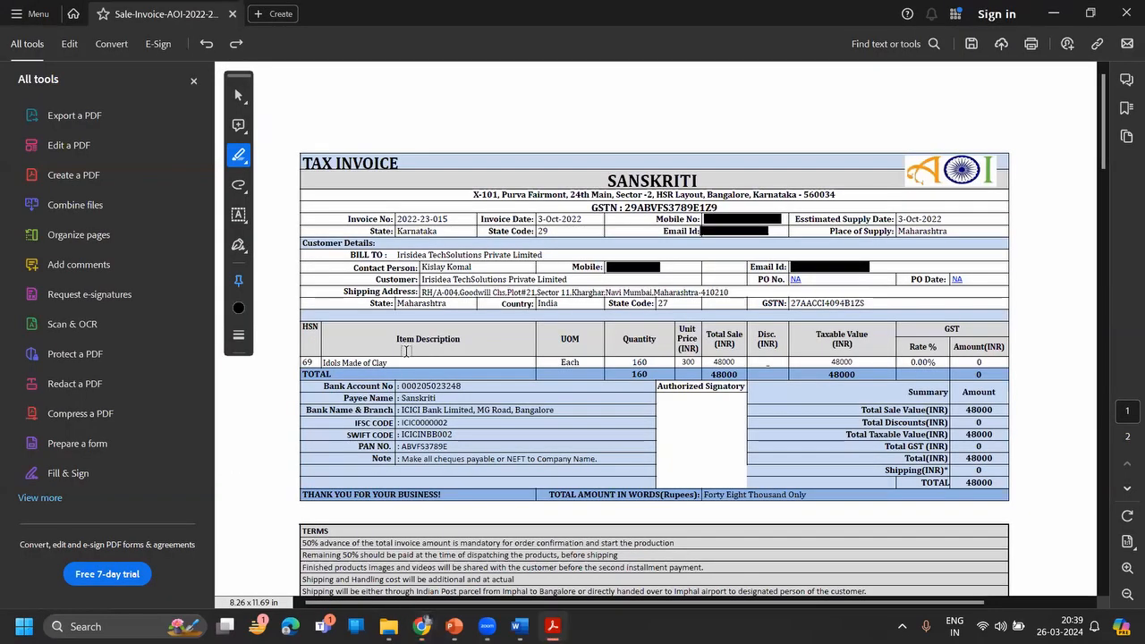
key(alt+Tab)
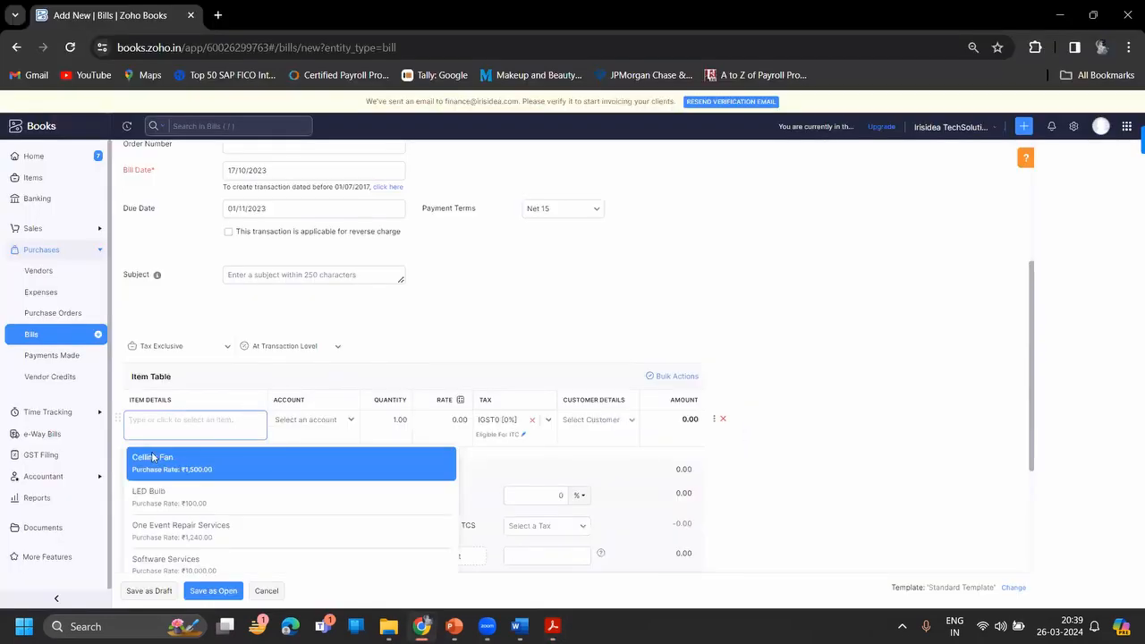
text(li)
click(159, 504)
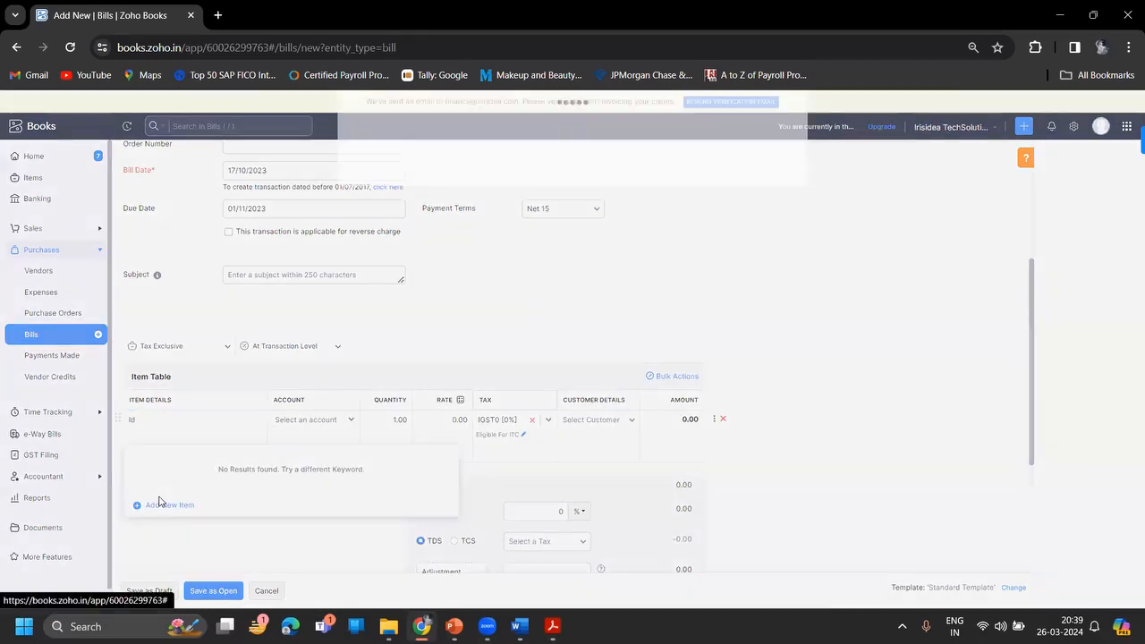
- Name the new goods item 'Idols Made of clay', checking the invoice PDF for the description
click(517, 166)
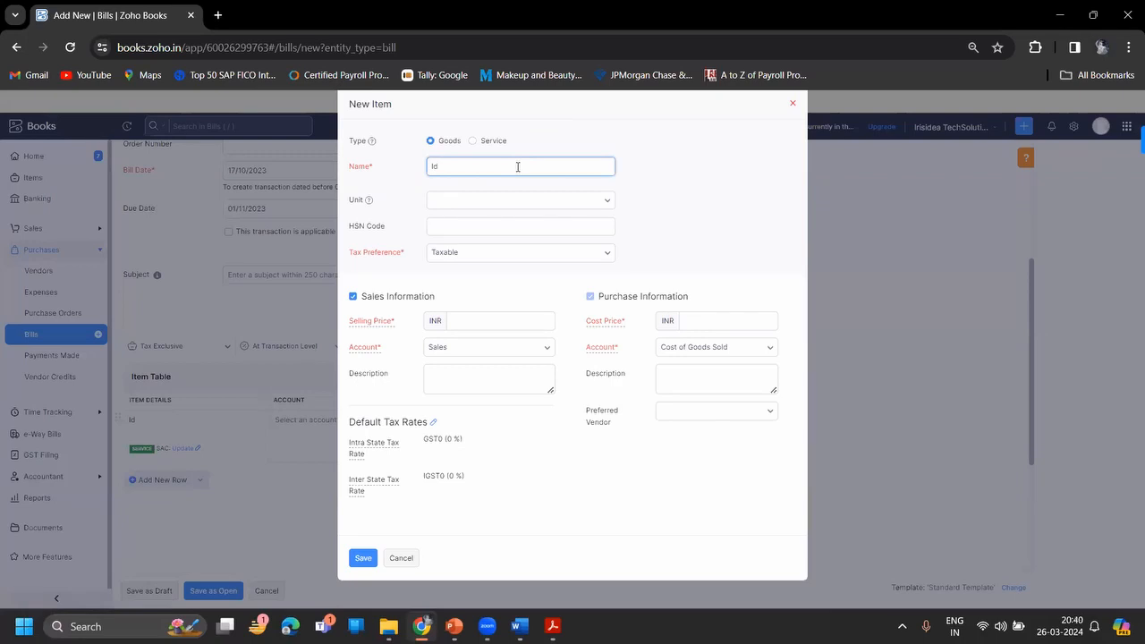
text(ol)
key(alt+Tab)
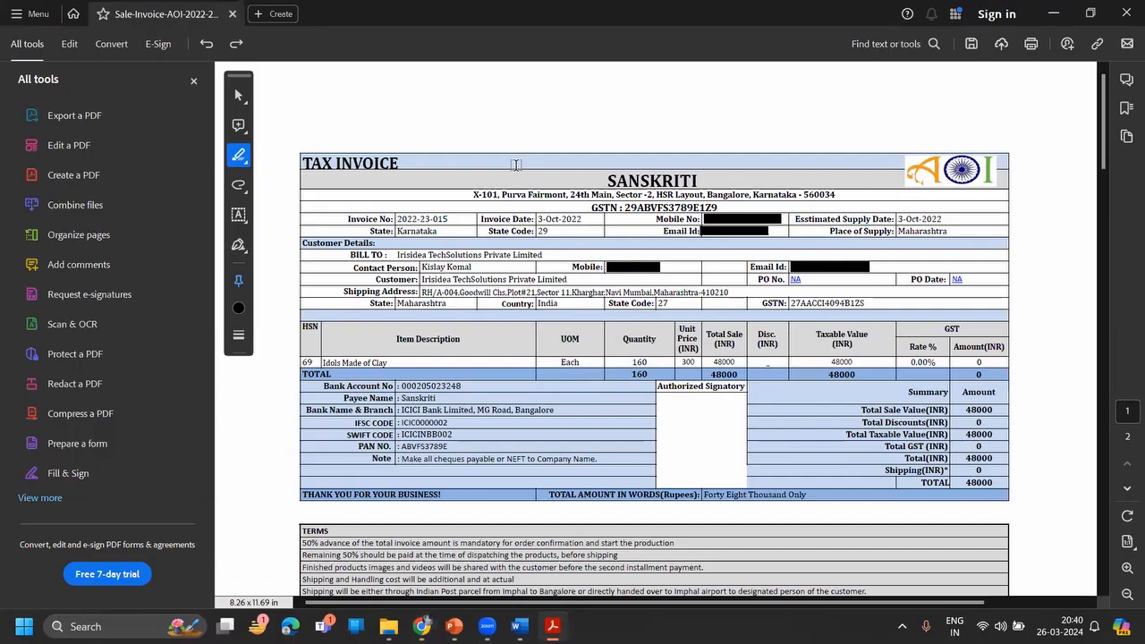
key(alt+Tab)
text(ls Ma)
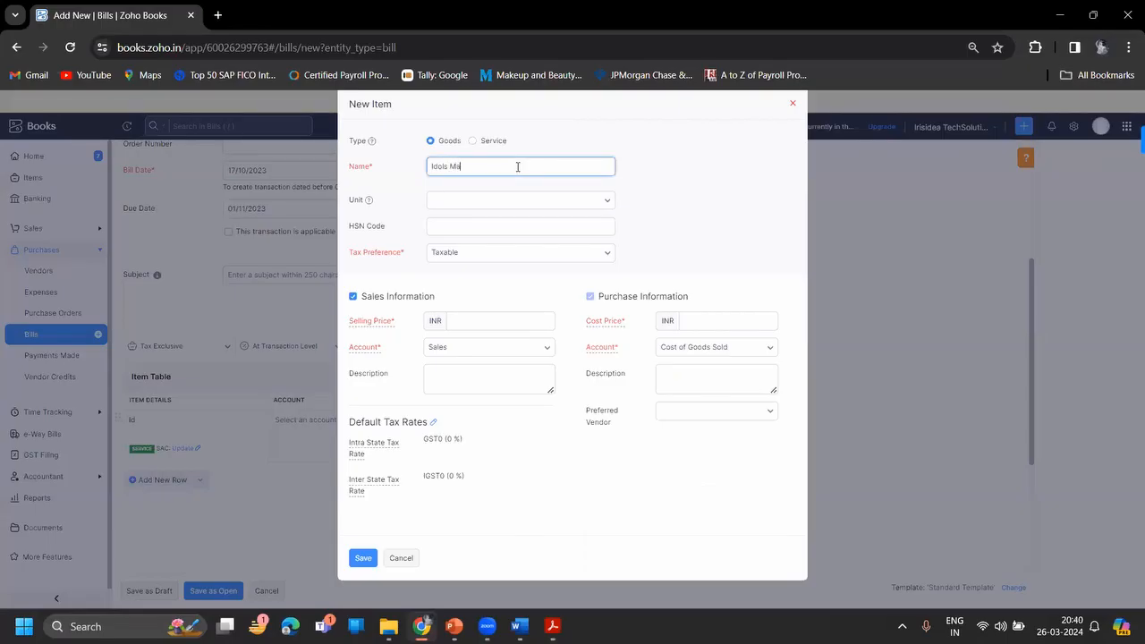
text(de of clay)
- Set the item's unit to pcs and open a new browser tab
click(497, 209)
text(p)
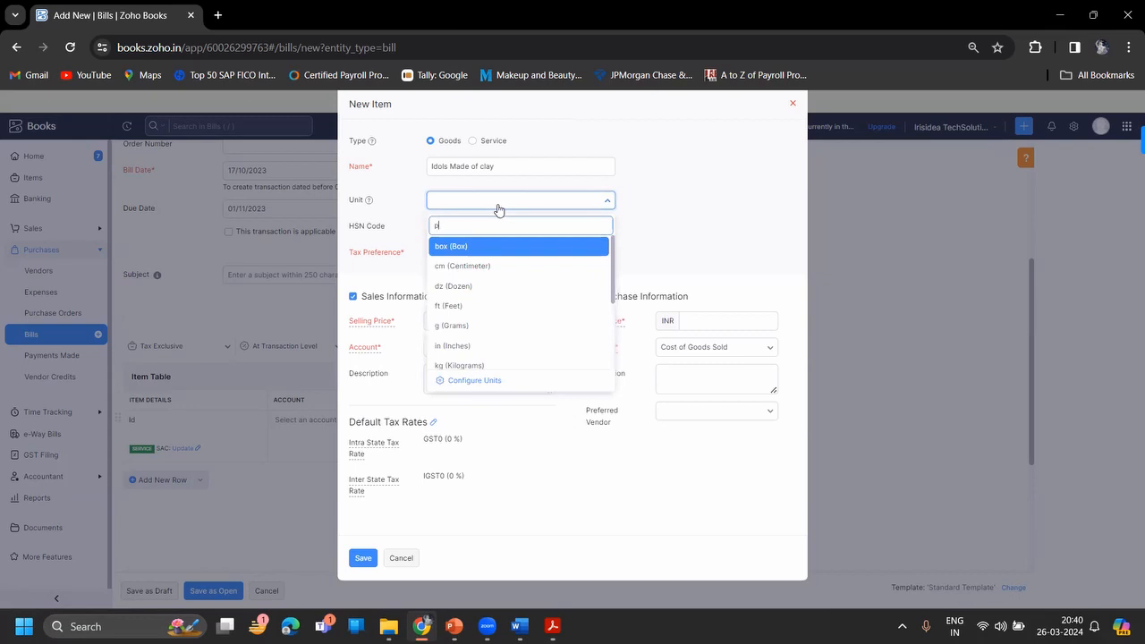
text(cs)
key(Return)
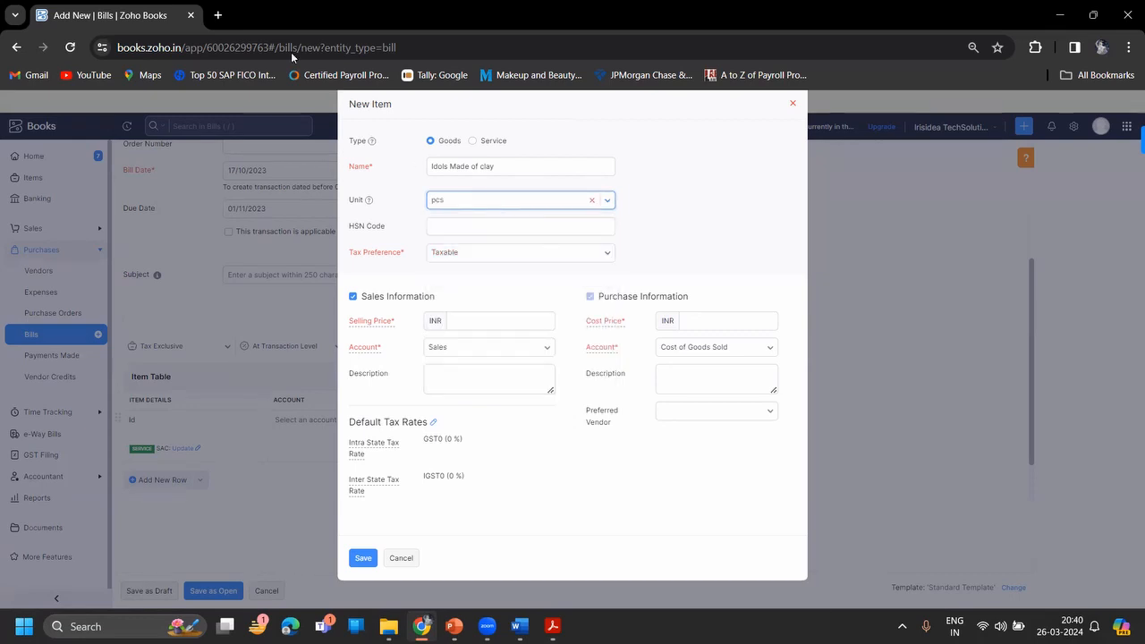
click(218, 15)
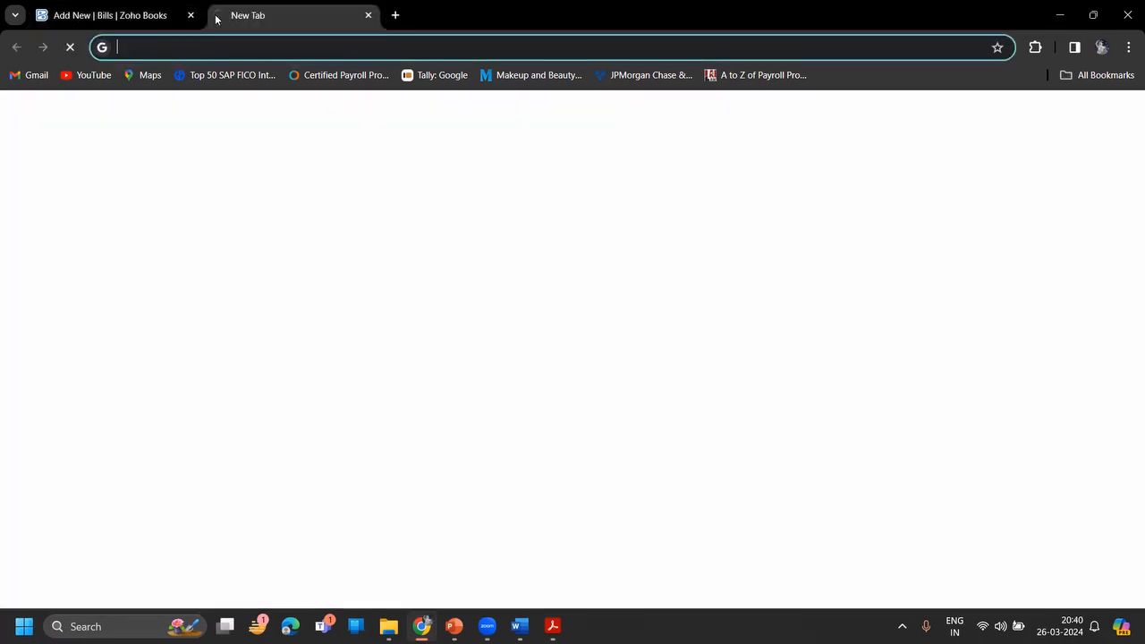
- Type the Google search 'Idols made of clay hsn' into the new tab's address bar
click(205, 49)
text(Idol)
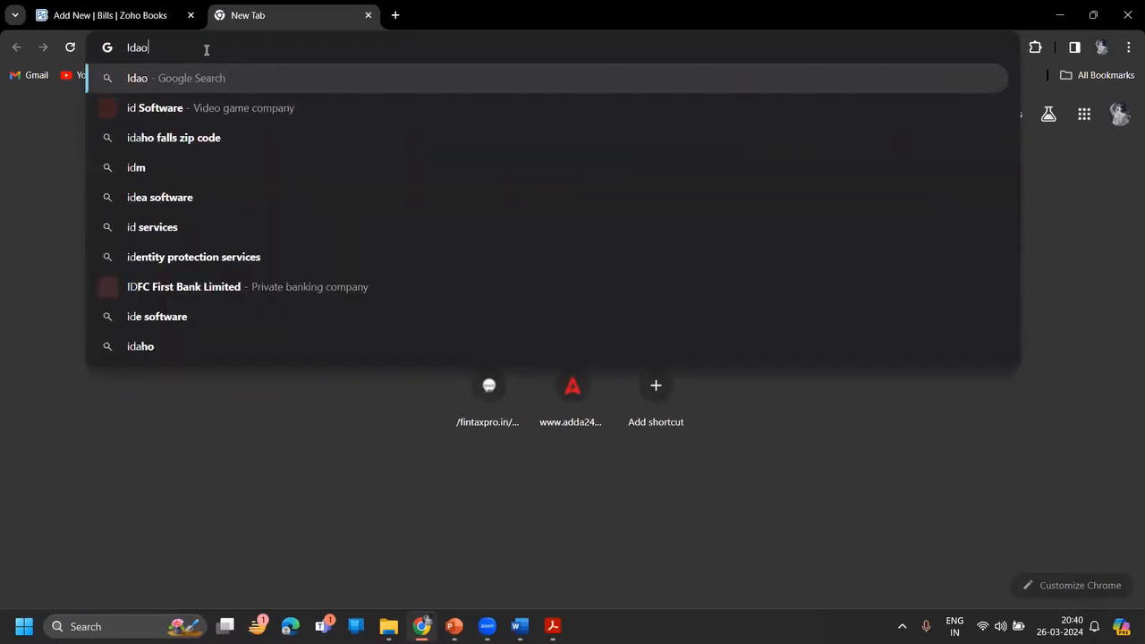
key(BackSpace)
key(BackSpace)
text(ols )
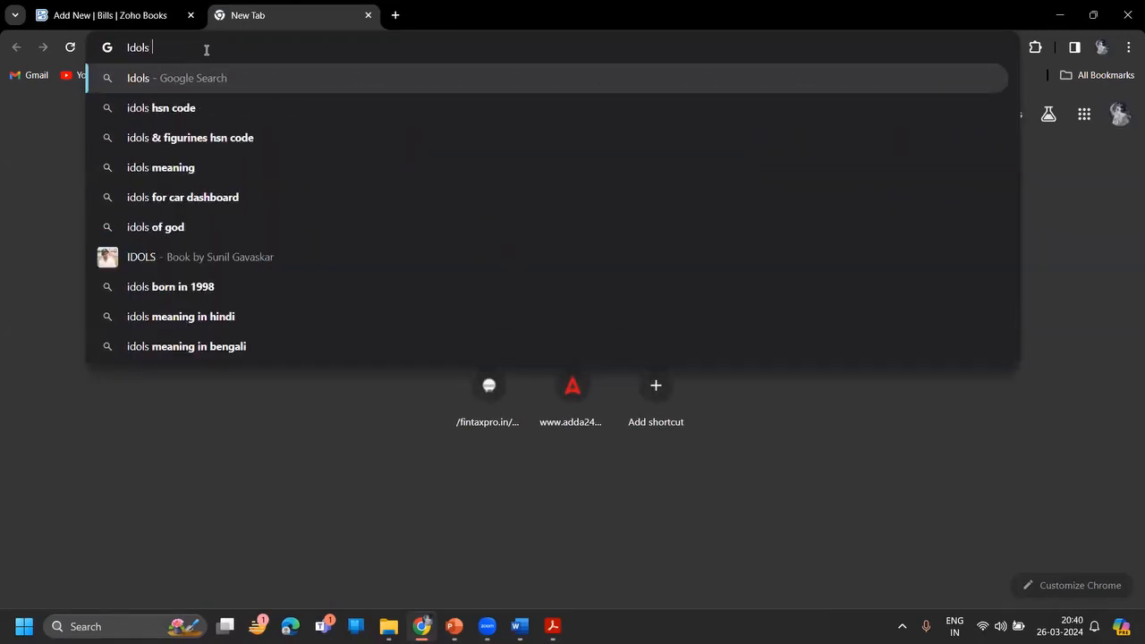
text(made )
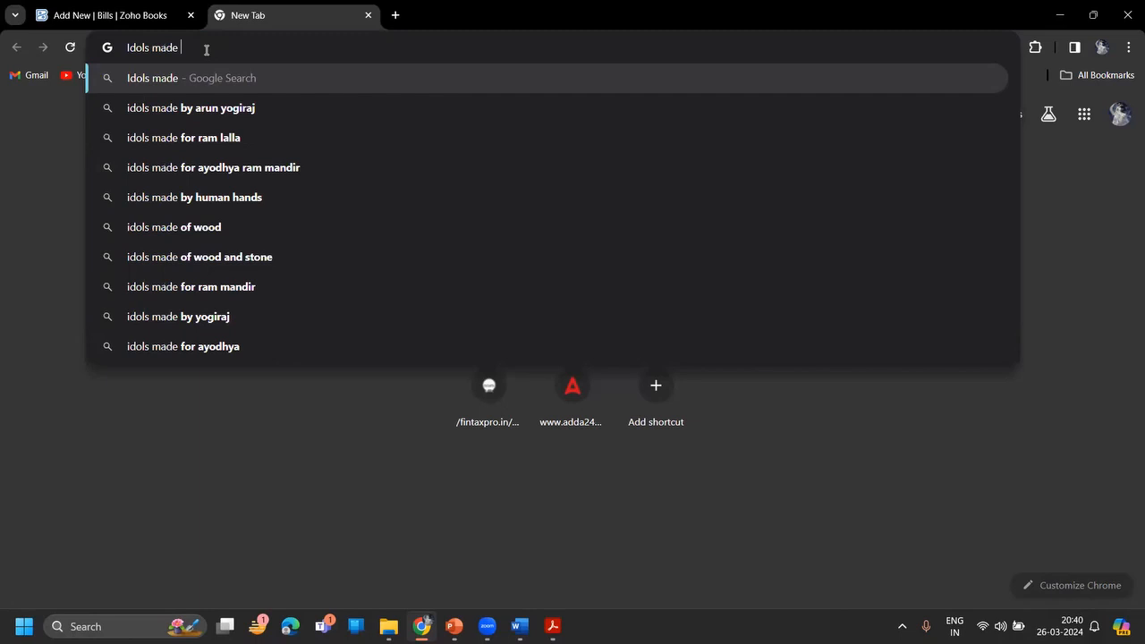
text(of cl)
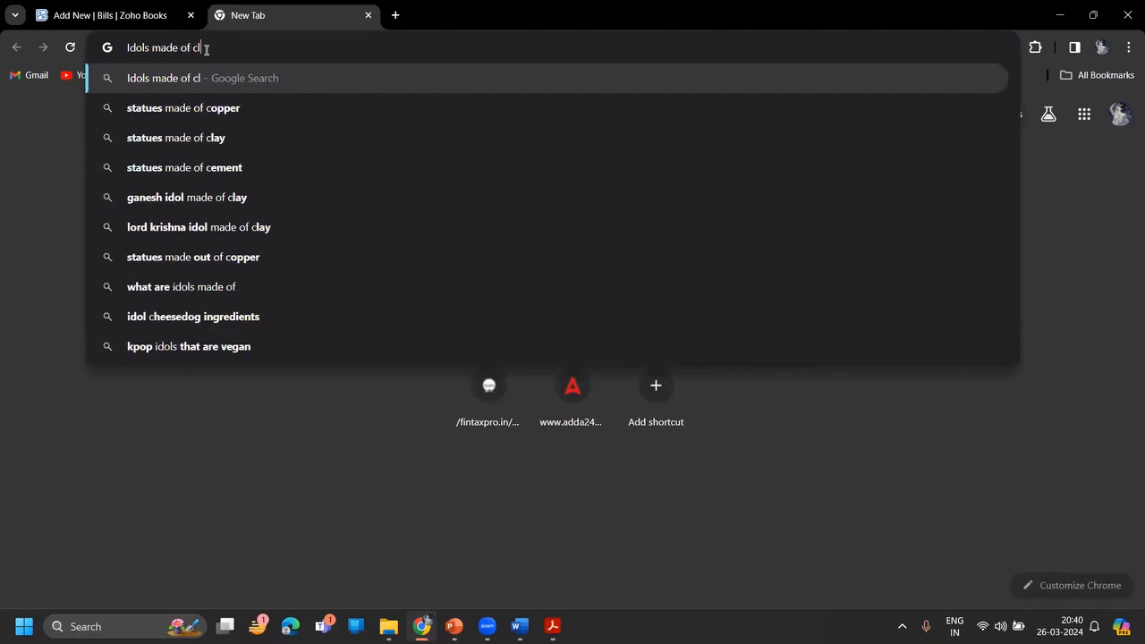
text(ay hsn)
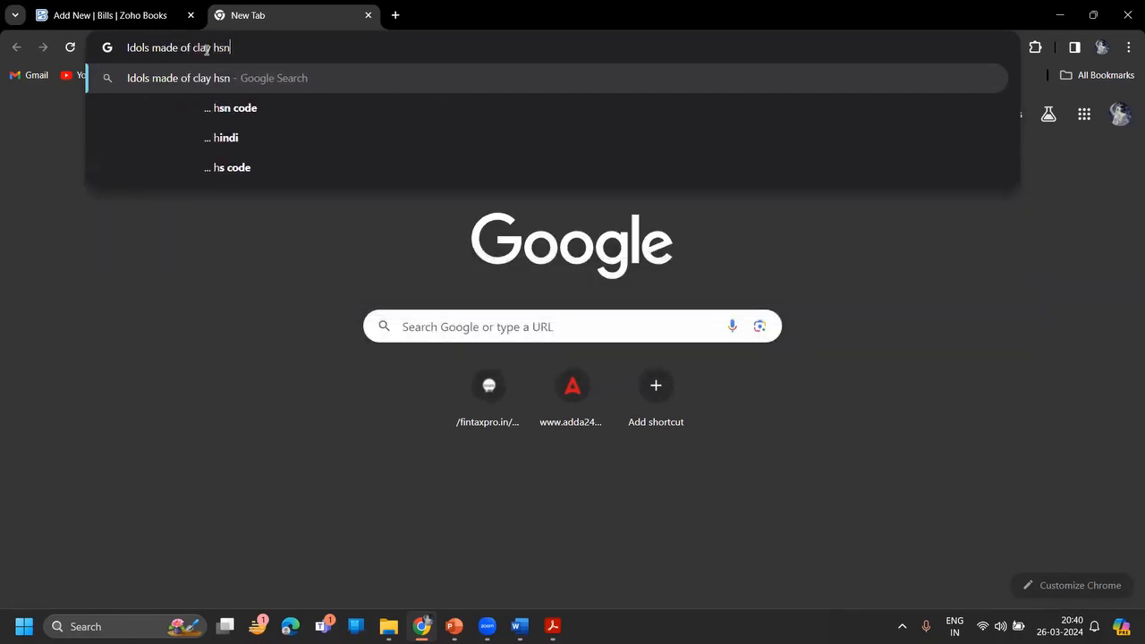
- Run the search, scan the results and browse ClearTax's page on clay HSN codes
click(229, 116)
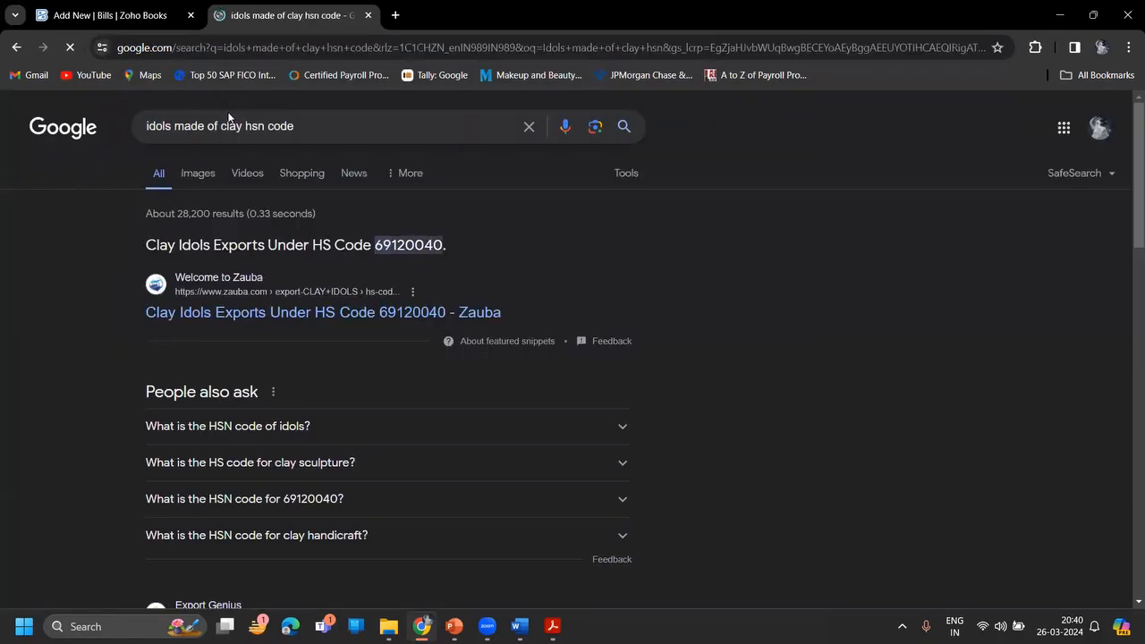
scroll(229, 117, down, 3)
scroll(229, 112, down, 4)
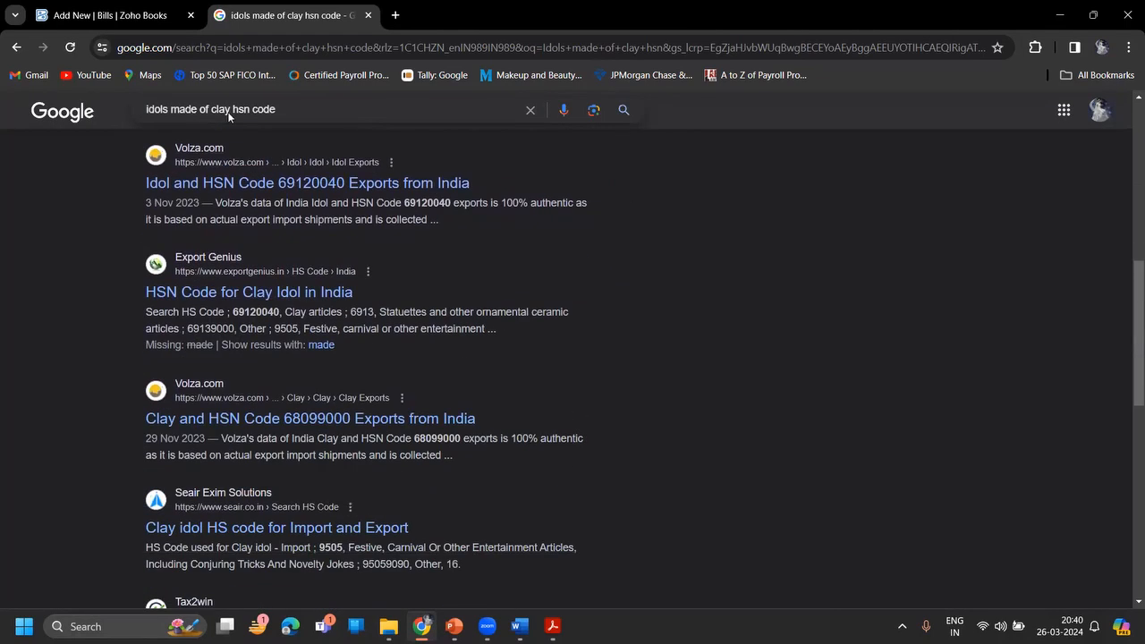
scroll(229, 117, down, 5)
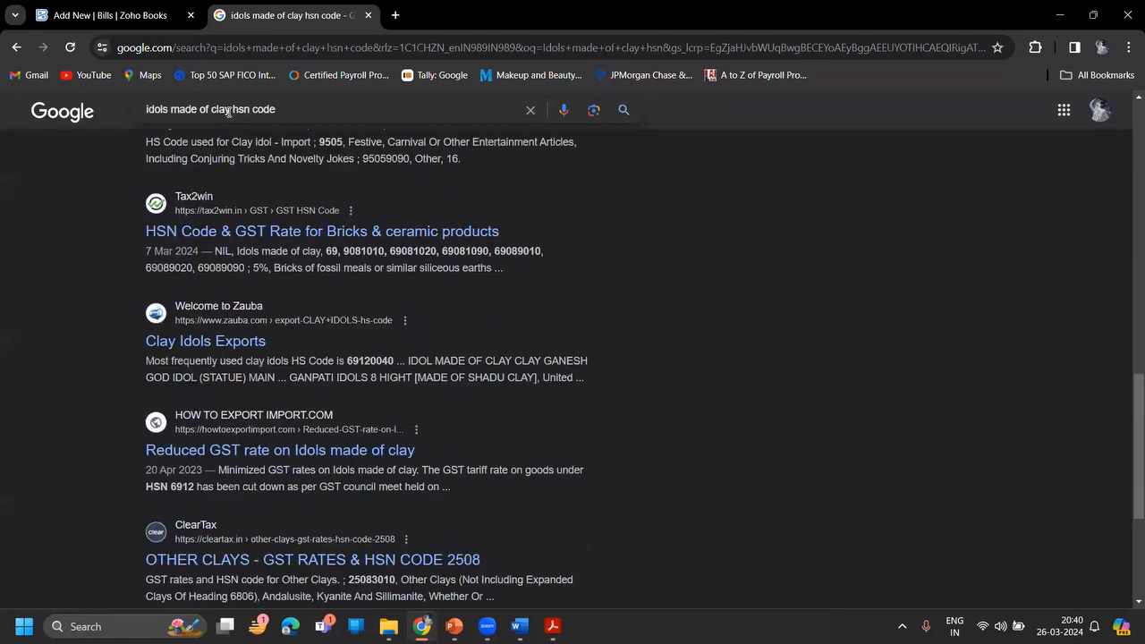
scroll(229, 116, down, 1)
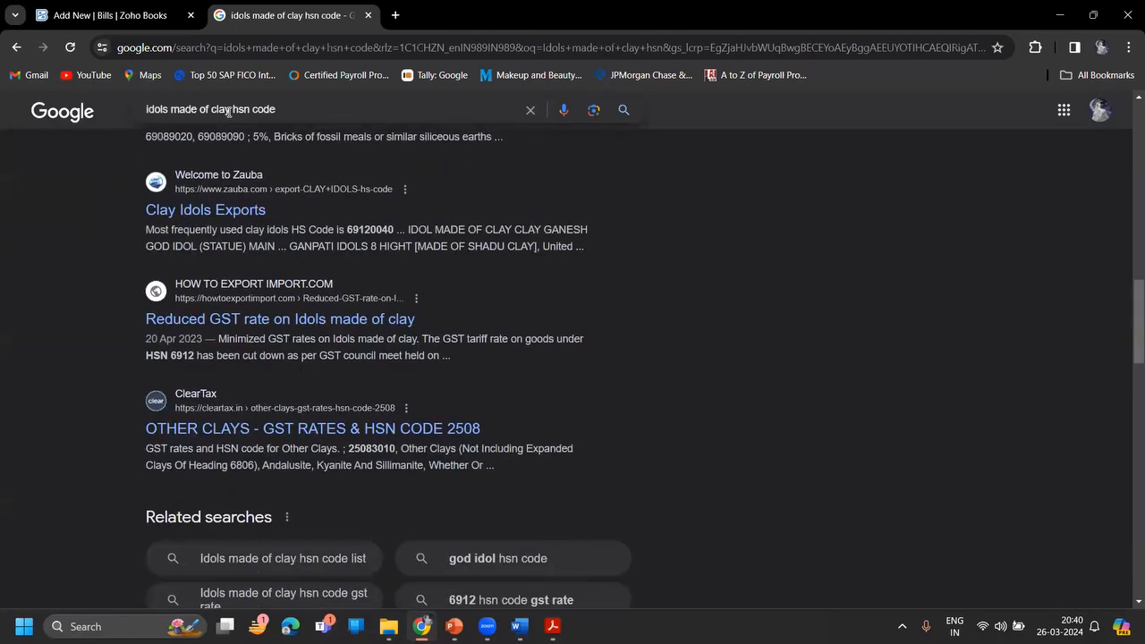
click(333, 429)
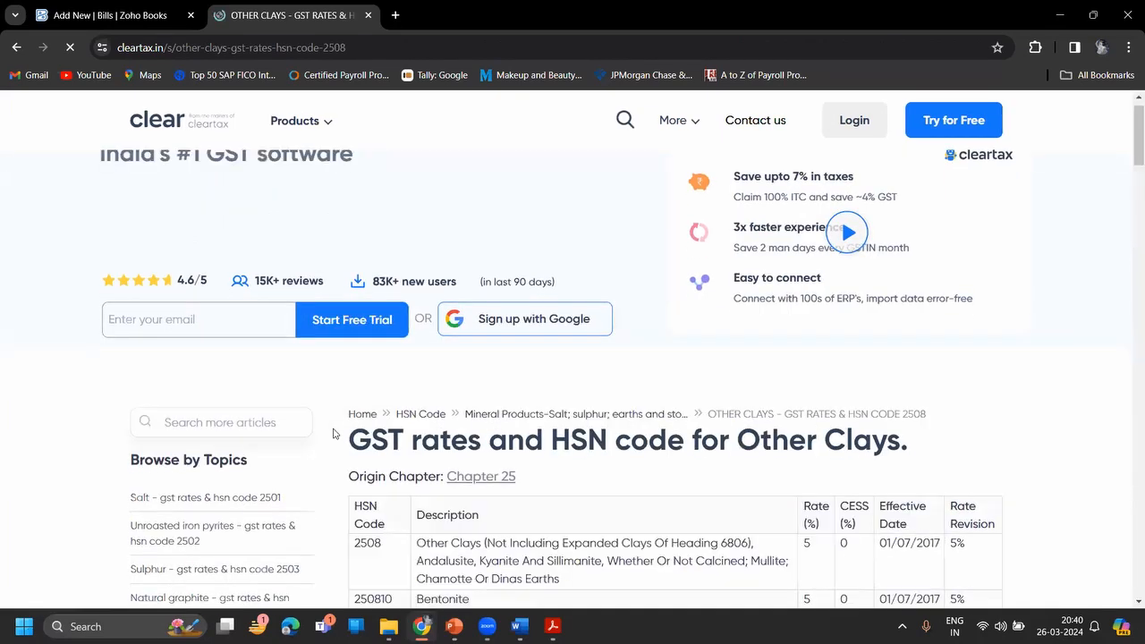
scroll(333, 433, down, 3)
scroll(332, 433, down, 3)
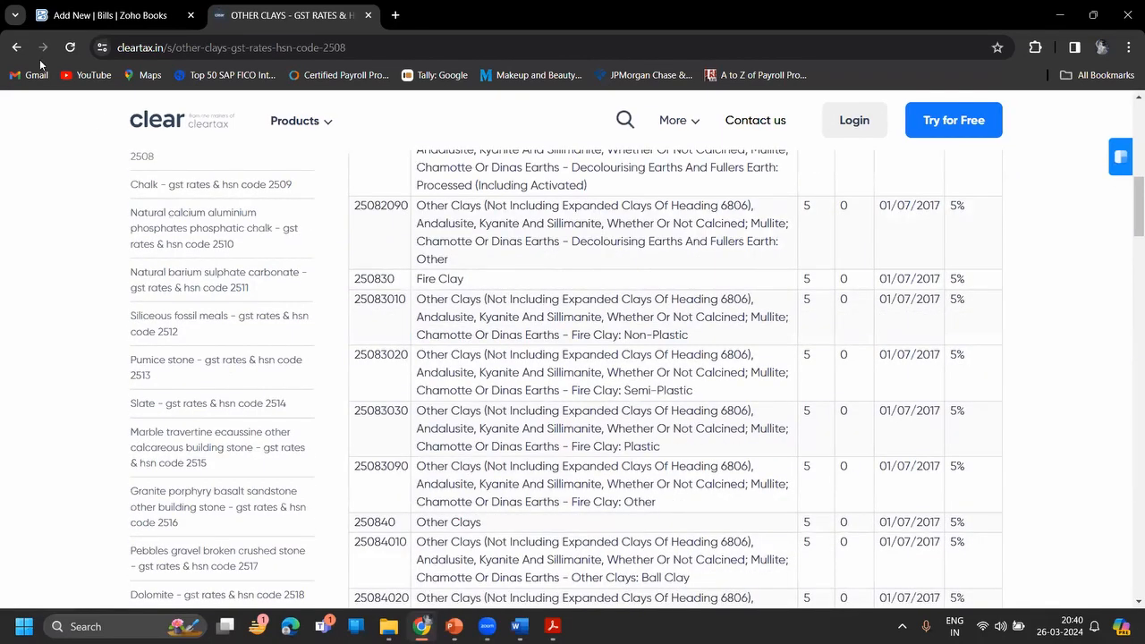
- Go back to the Google results and find HS code 69120040 in the top Zauba answer
click(16, 48)
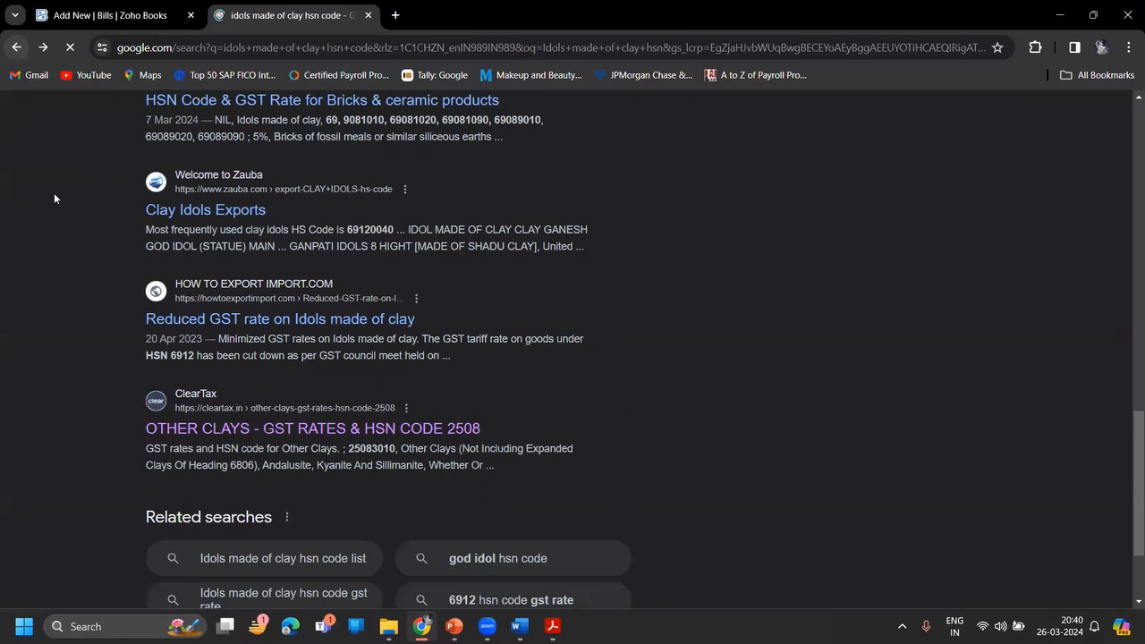
scroll(53, 198, up, 13)
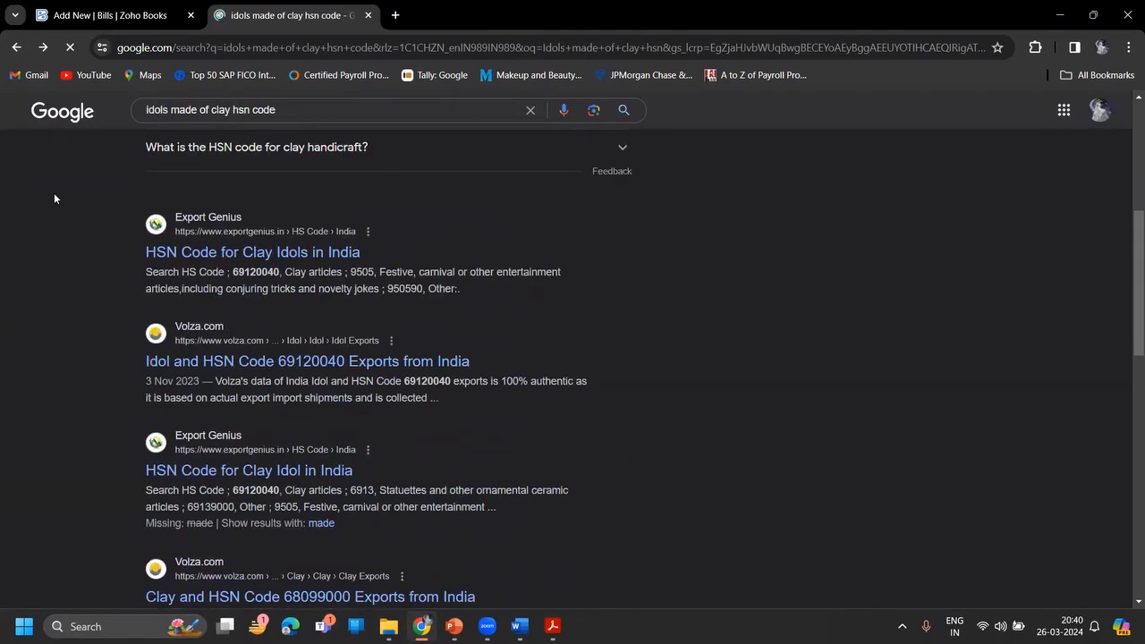
scroll(54, 199, down, 11)
scroll(53, 199, up, 5)
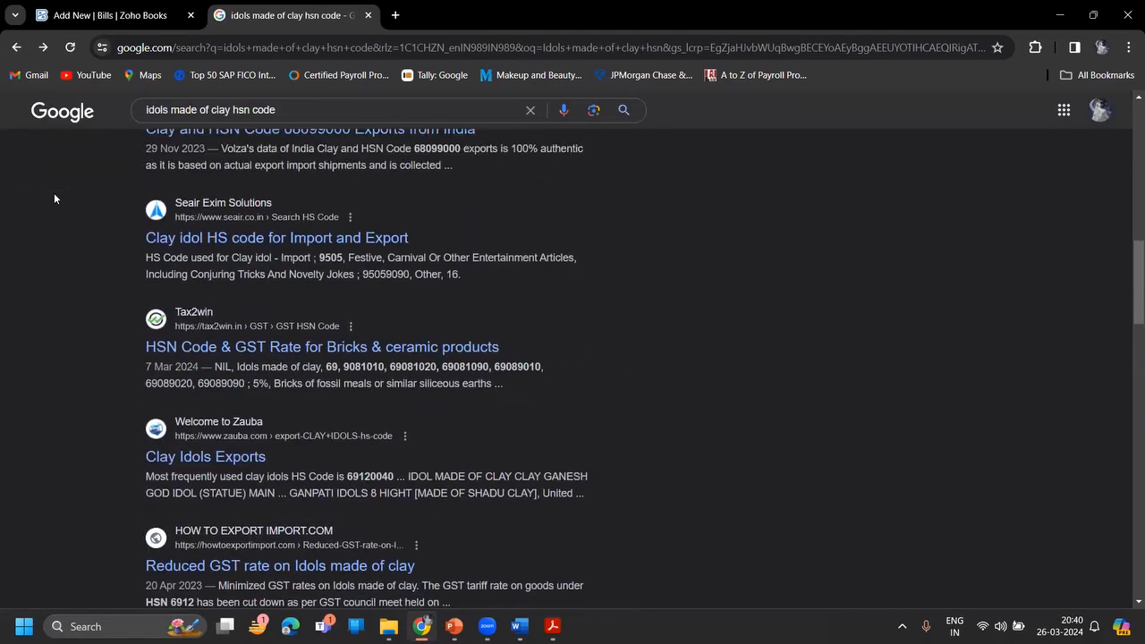
scroll(53, 199, up, 5)
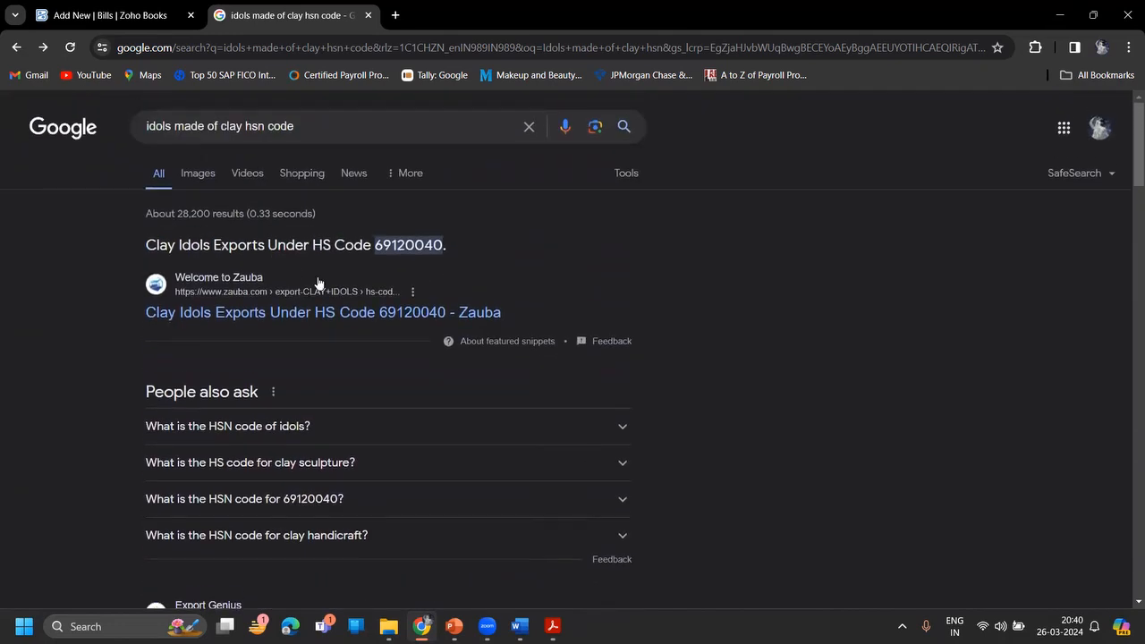
- Copy HSN code 69120040 from the search results into the item's HSN Code field
double_click(400, 248)
key(ctrl+c)
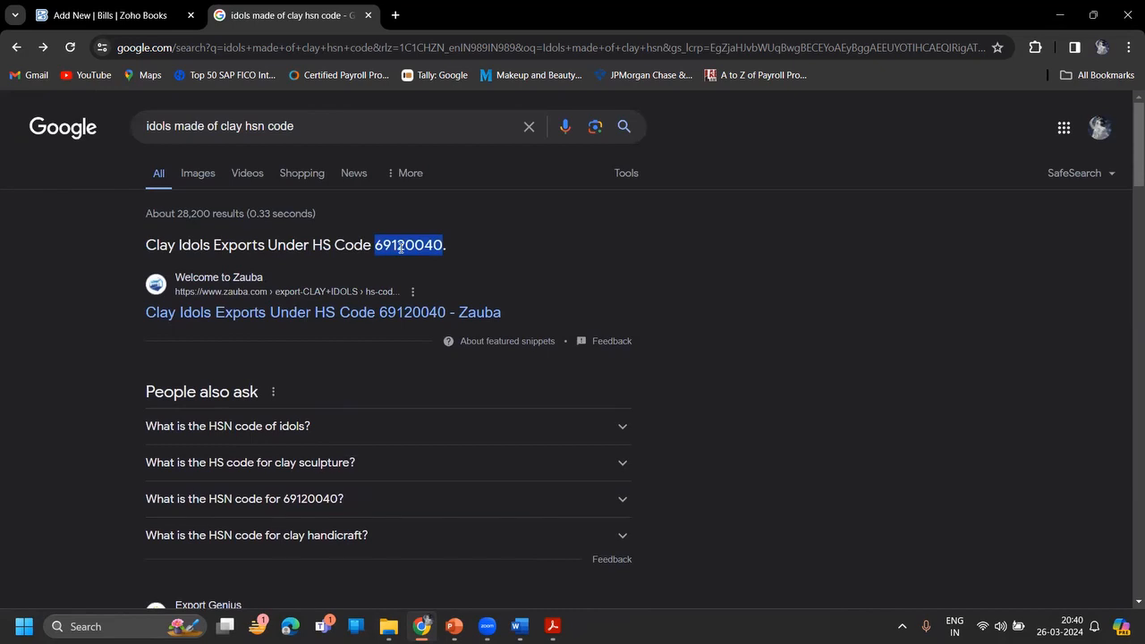
click(111, 15)
click(467, 220)
key(ctrl+v)
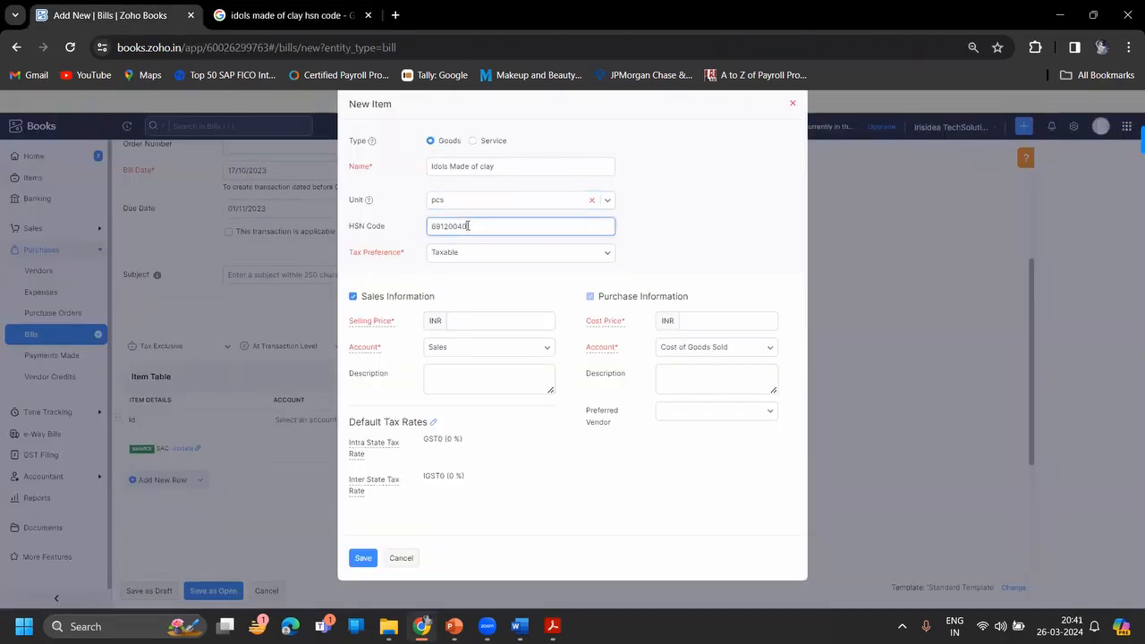
- Make the item purchase-only with cost price 300, checked against the invoice PDF, and save it
click(355, 297)
click(751, 327)
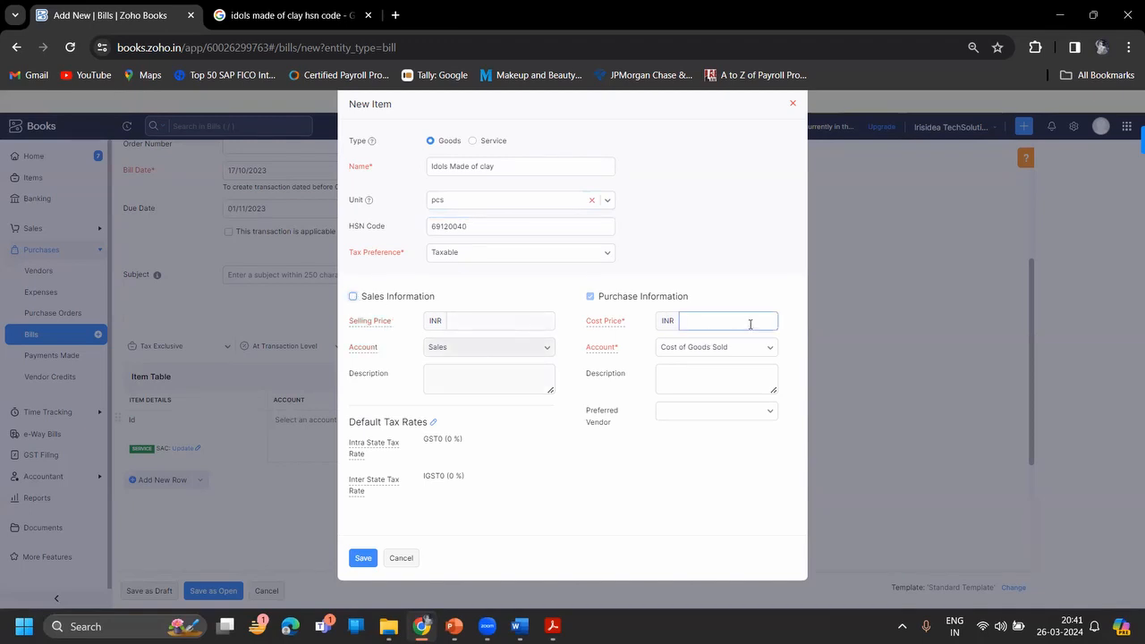
key(alt+Tab)
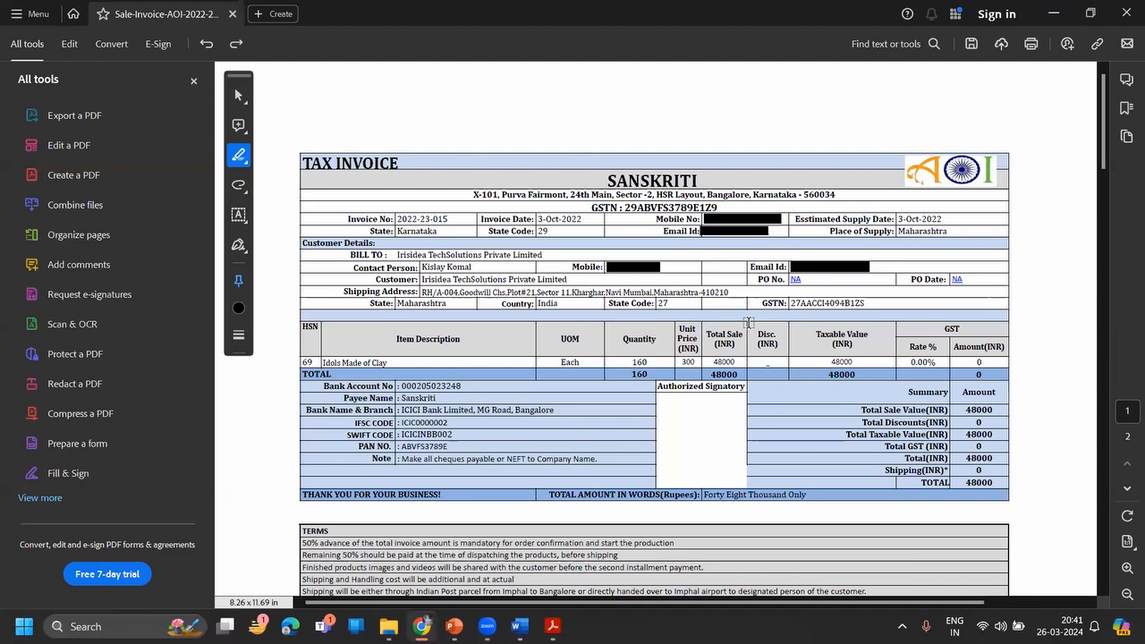
key(alt+Tab)
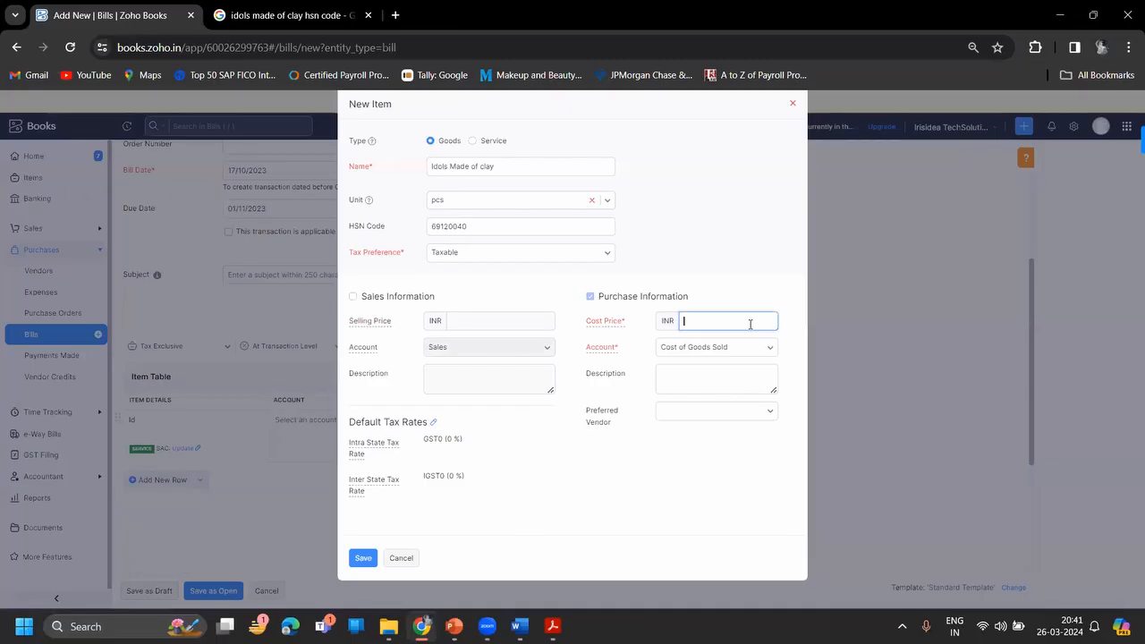
text(300)
key(alt+Tab)
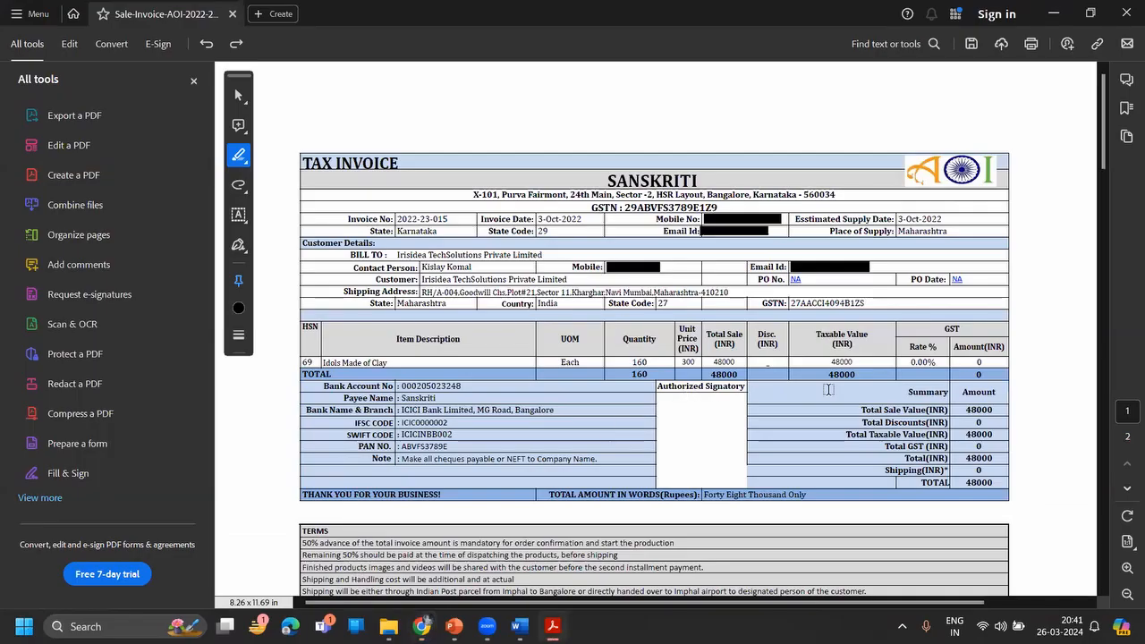
key(alt+Tab)
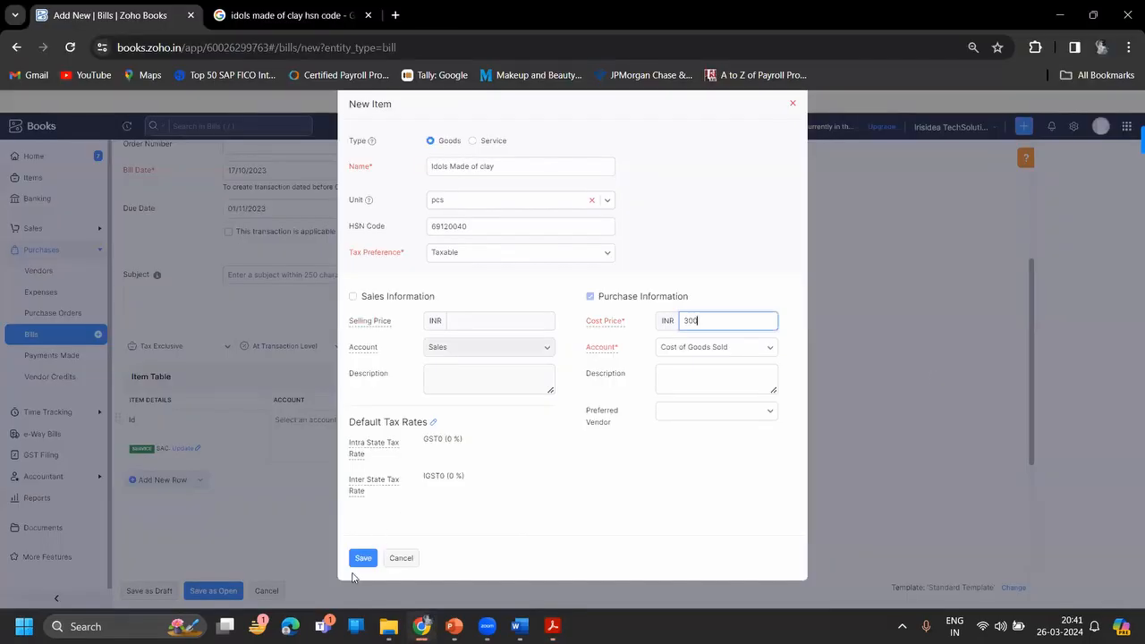
click(363, 558)
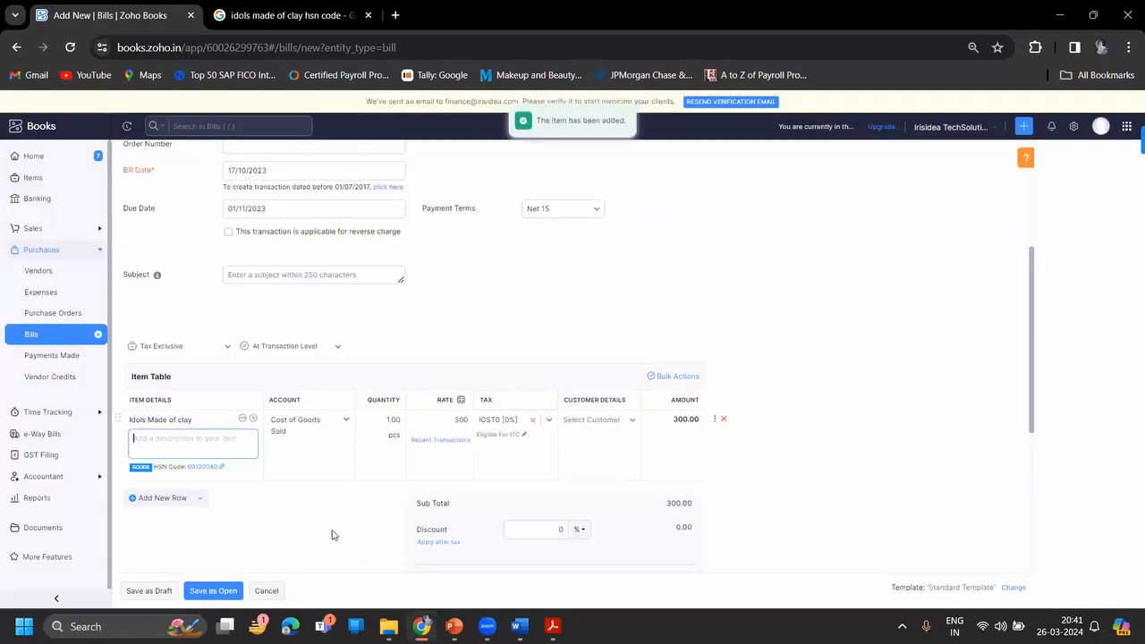
- Enter quantity 160 on the clay idols line and verify the 48,000.00 total against the invoice PDF
click(389, 418)
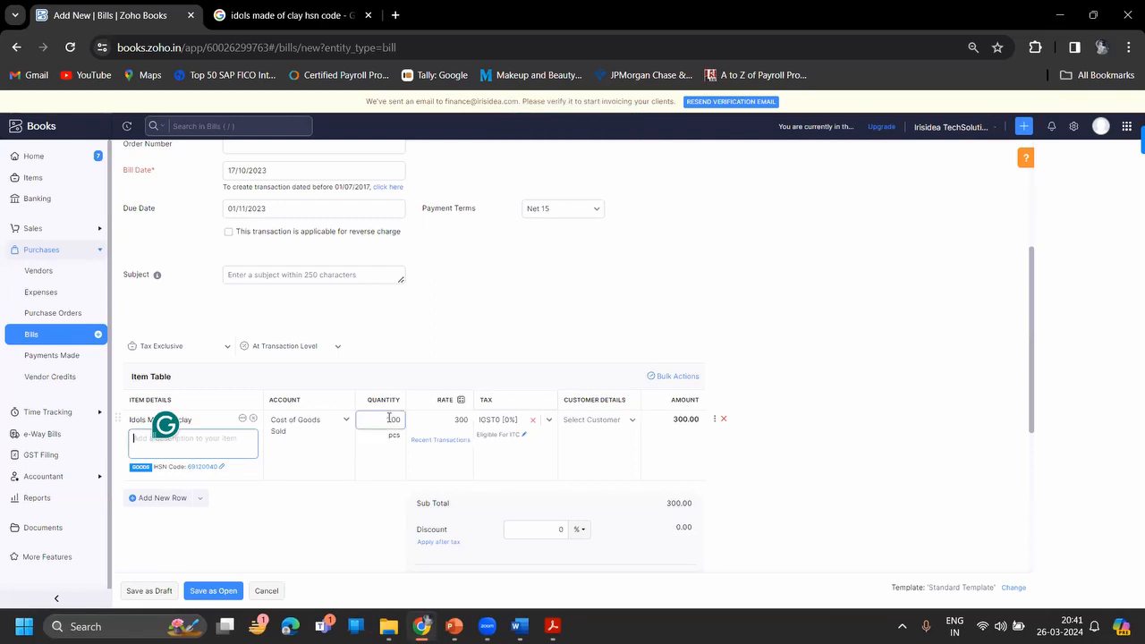
key(alt+Tab)
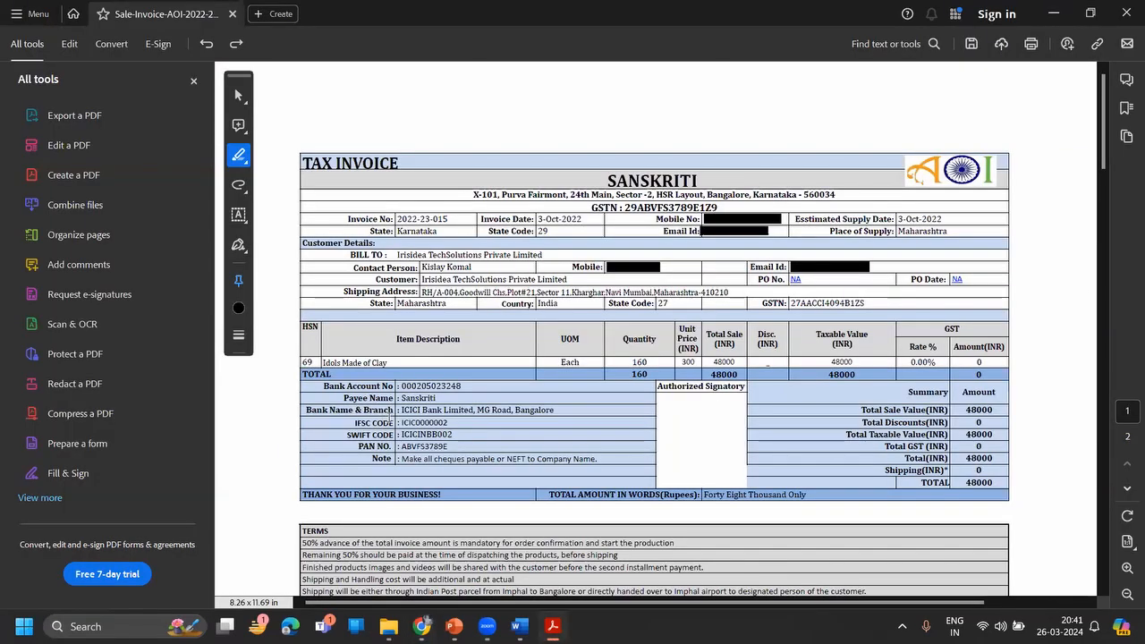
key(alt+Tab)
text(160)
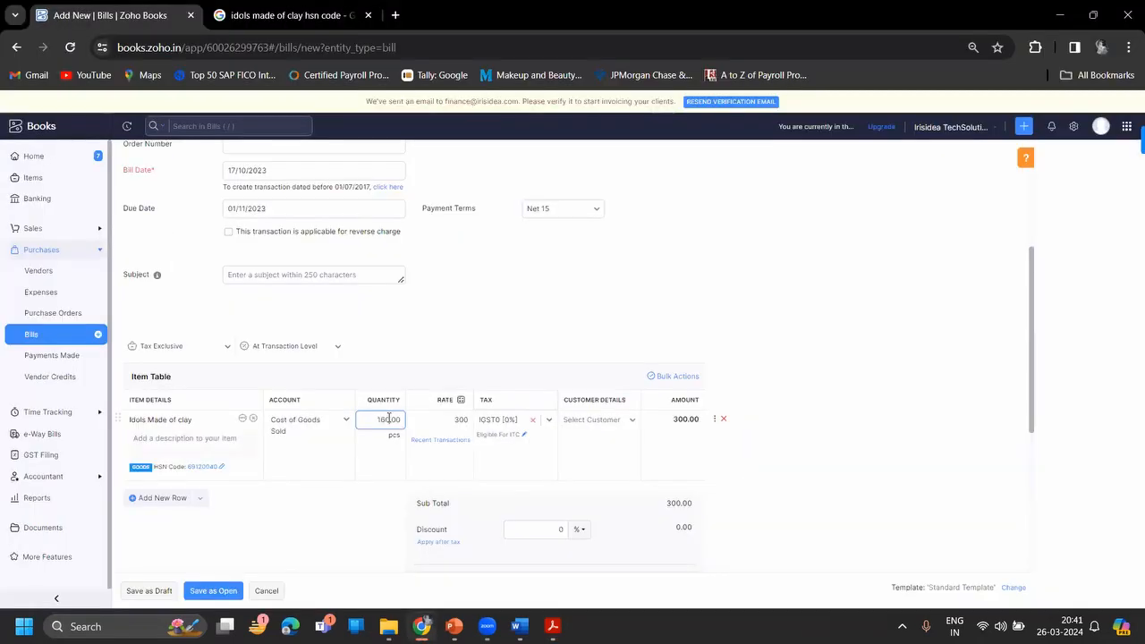
click(852, 496)
scroll(853, 495, down, 4)
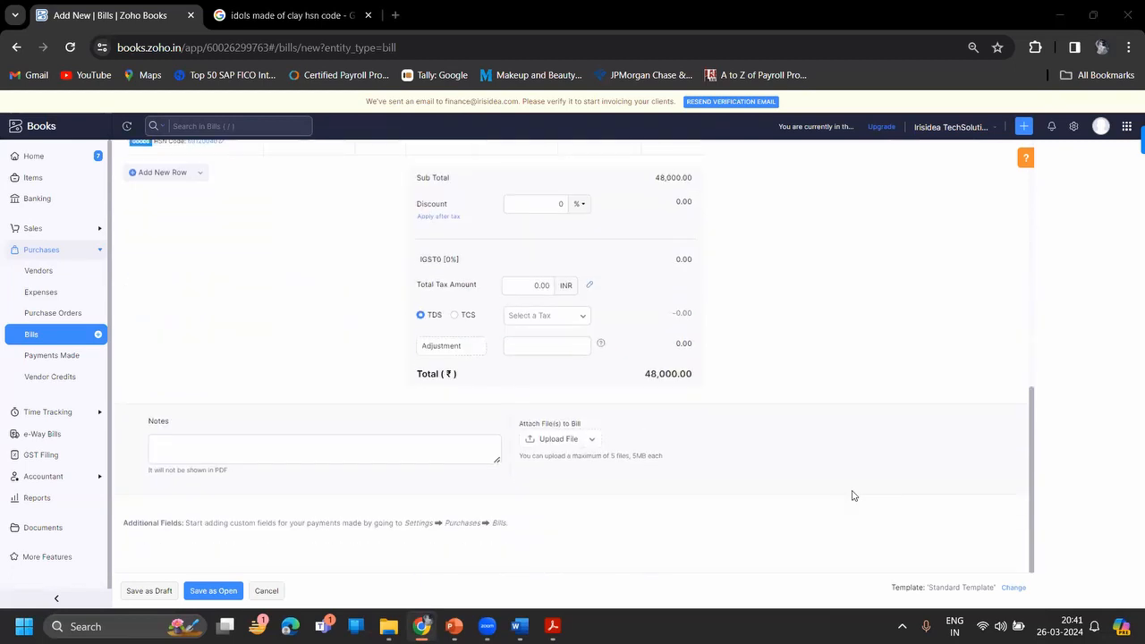
key(alt+Tab)
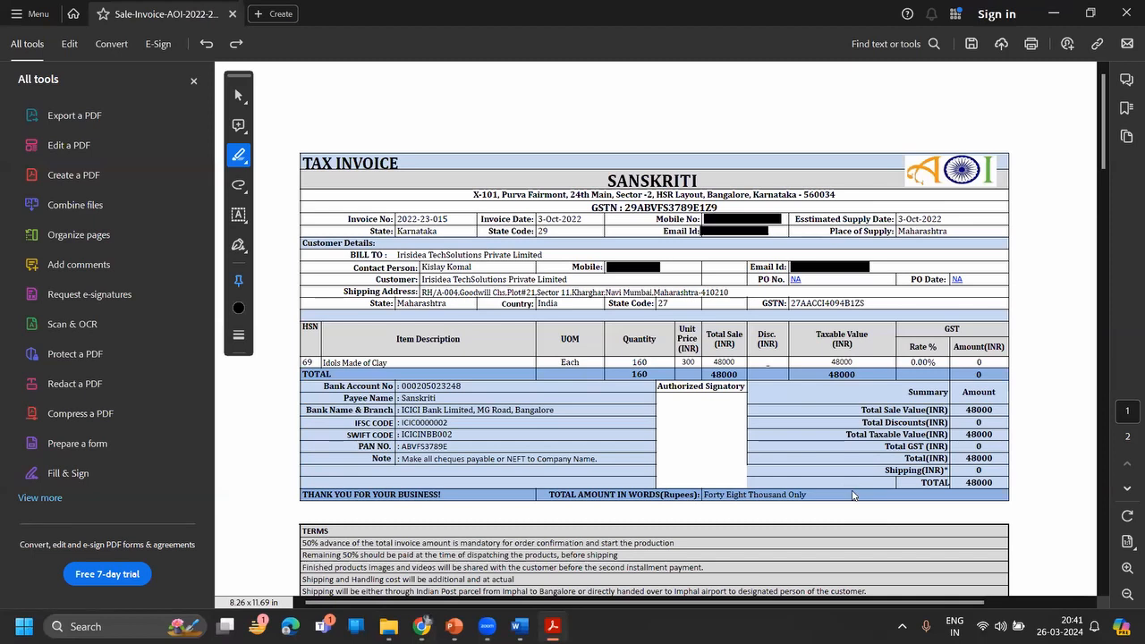
key(alt+Tab)
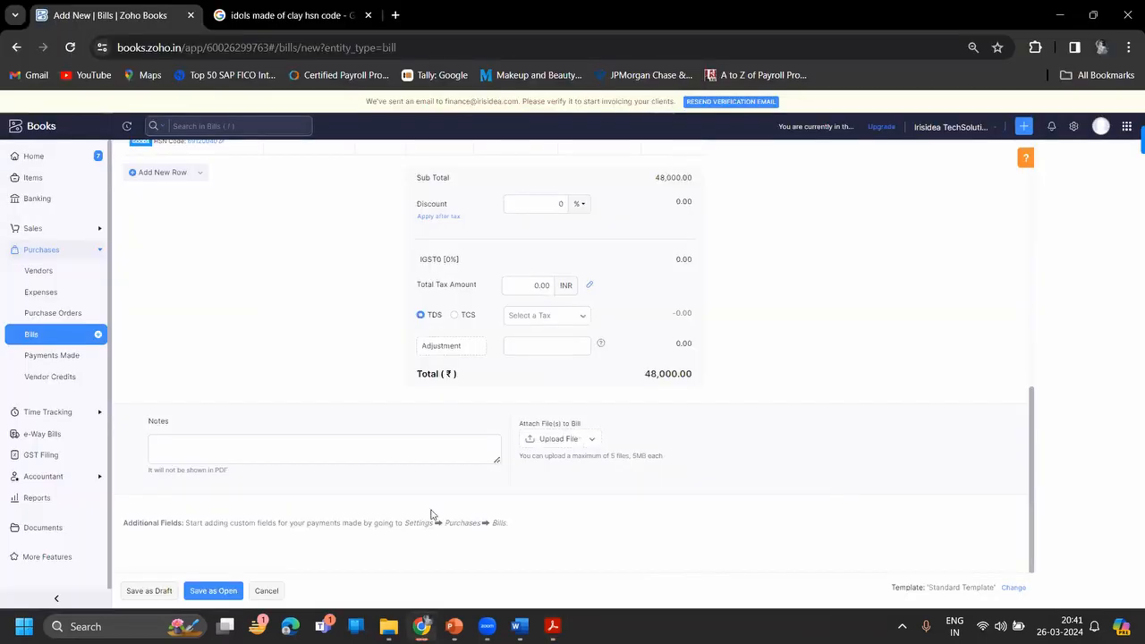
- Save bill 2023-24-015 as Open at ₹48,000.00, then choose Edit on it
click(226, 592)
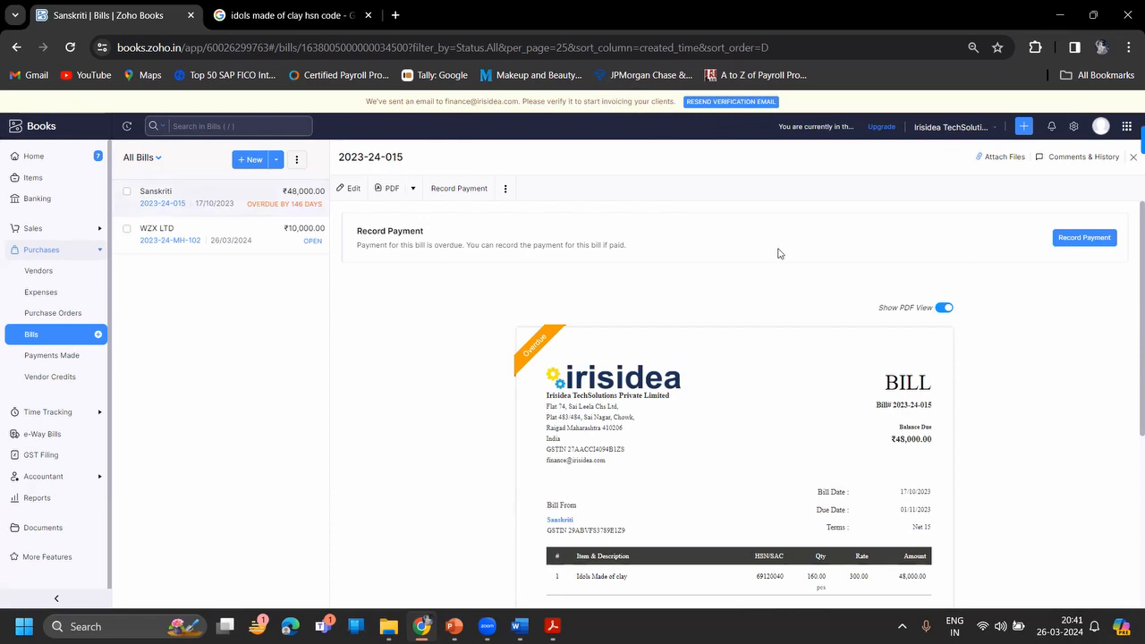
click(354, 191)
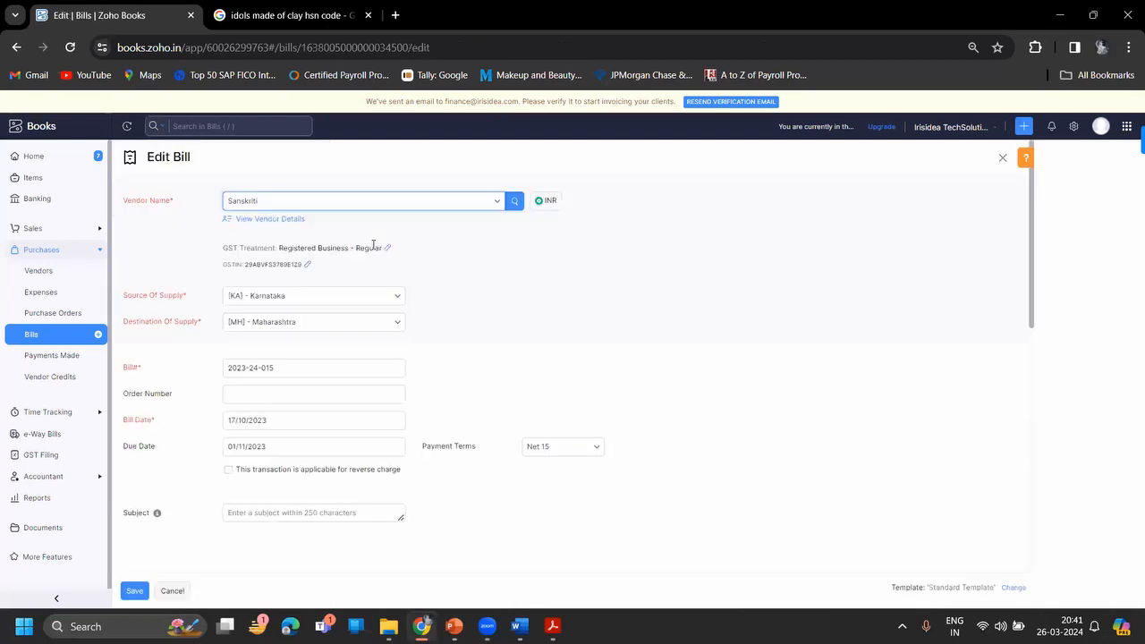
- Change the bill date to 24 March 2024 (due 08/04/2024), save, and switch to the presentation window
click(255, 424)
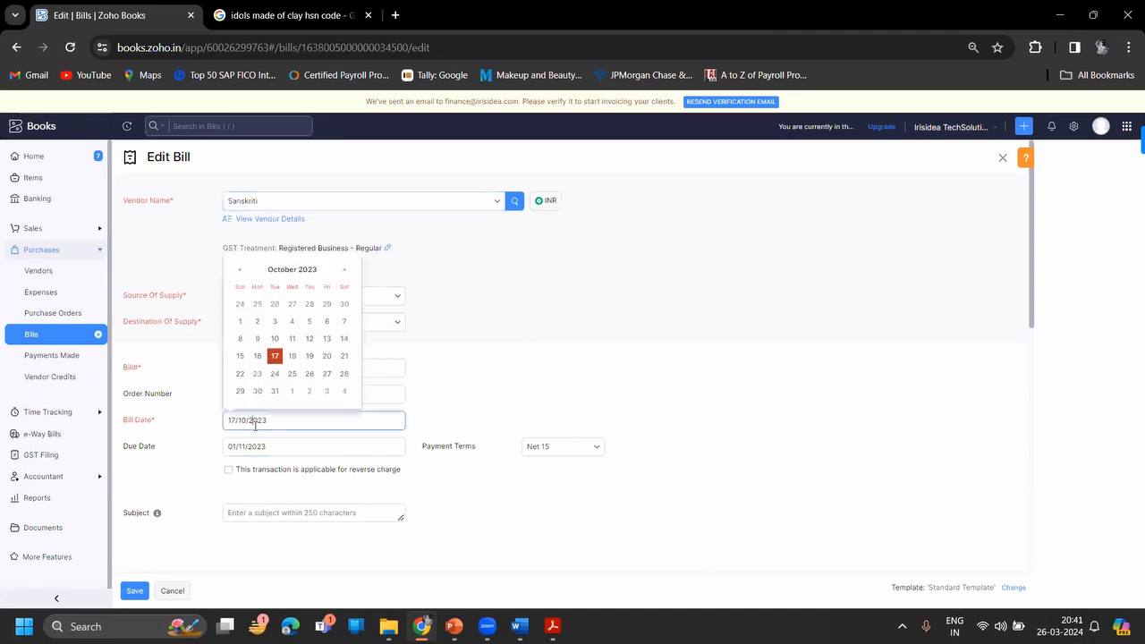
click(344, 270)
click(342, 271)
click(343, 271)
click(342, 271)
click(343, 271)
click(343, 271)
click(343, 271)
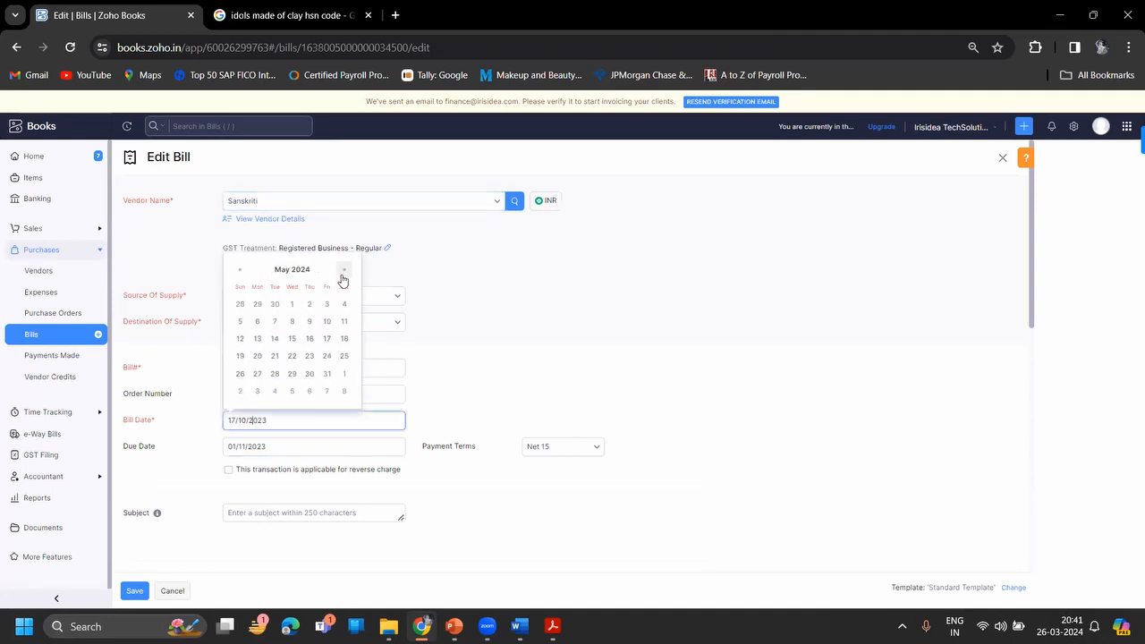
click(240, 271)
click(240, 271)
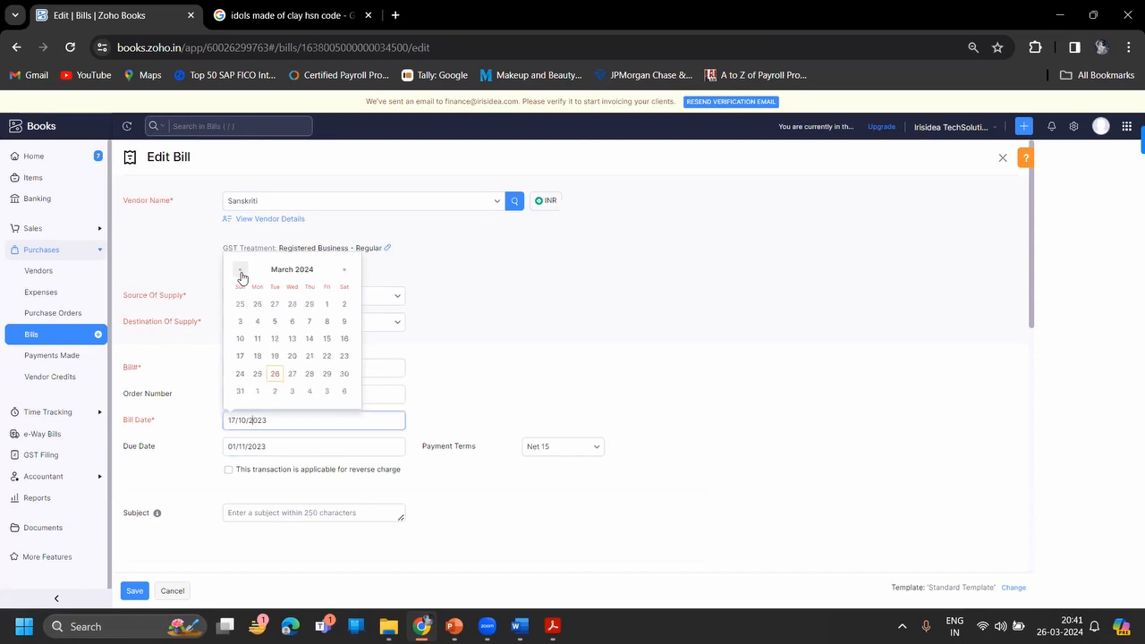
click(240, 373)
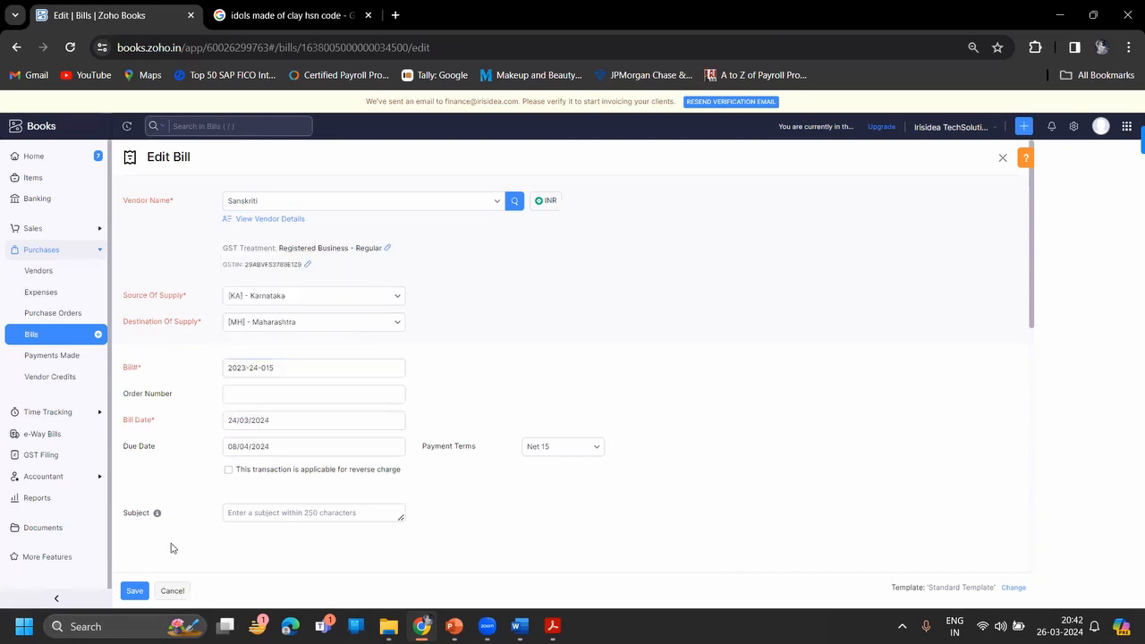
click(134, 590)
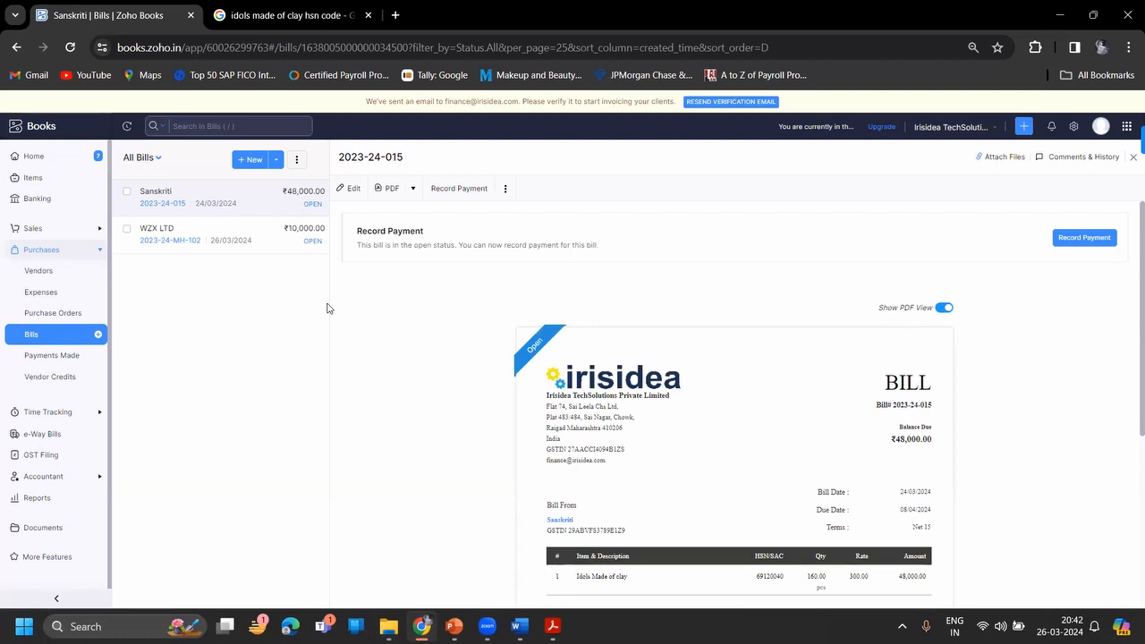
key(alt+Tab)
key(alt+Tab)
key(alt+Tab)
key(alt+Tab)
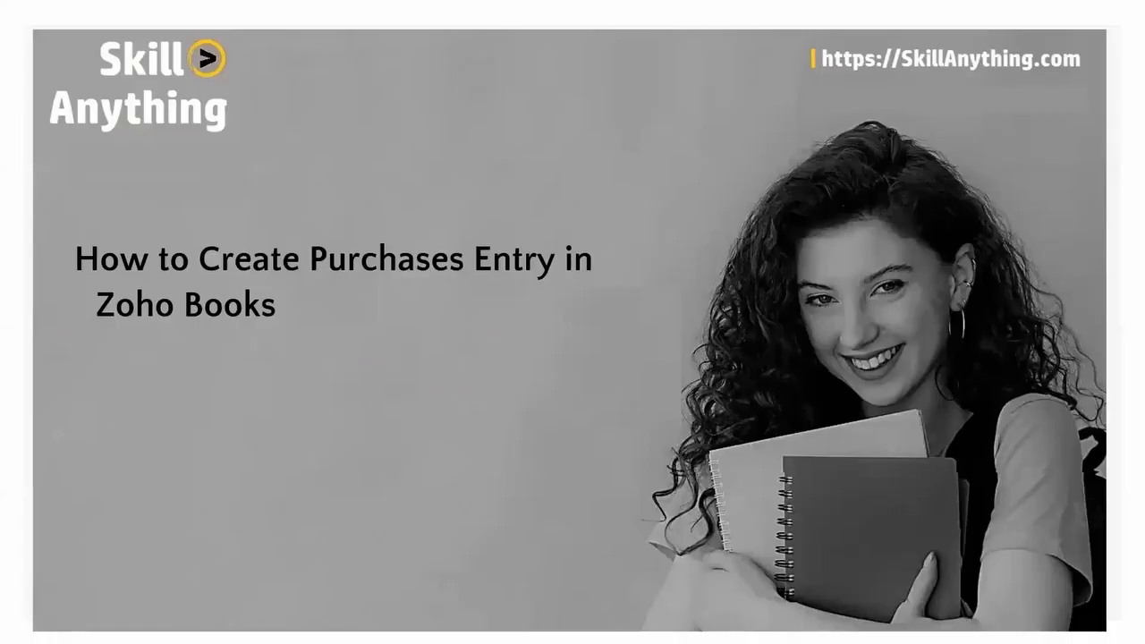